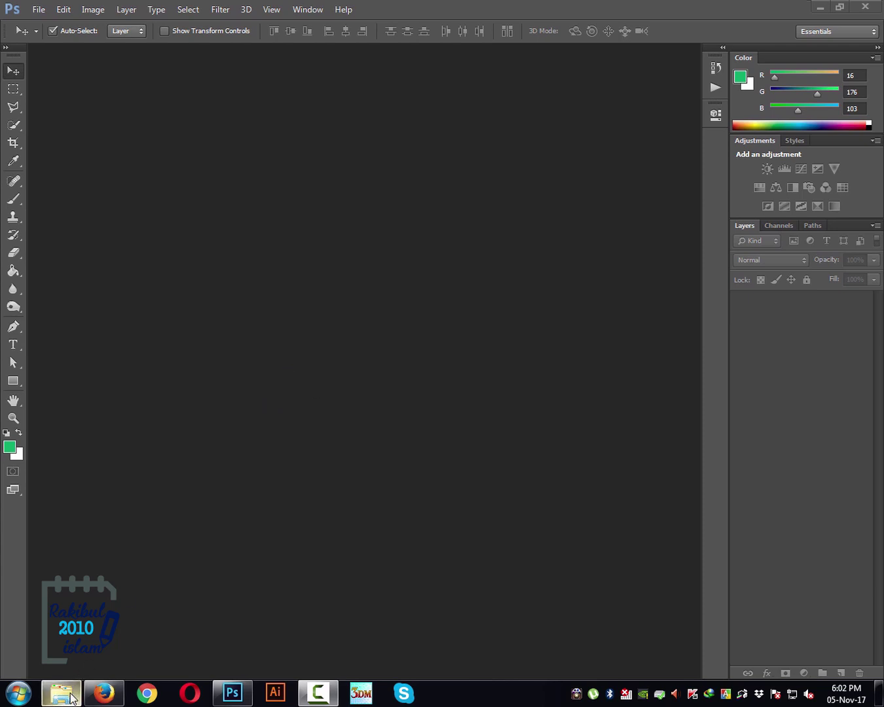
Open the photo blue-2702172_1920 from the tutorial folder with the Open command.
{"action": "left_click", "coordinate": [39, 14]}
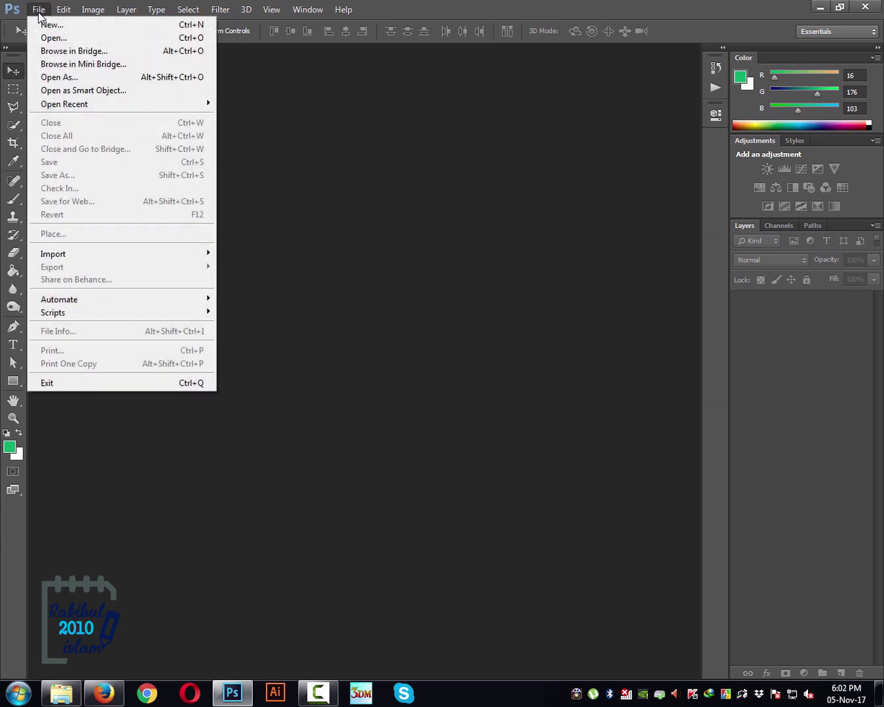
{"action": "left_click", "coordinate": [49, 35]}
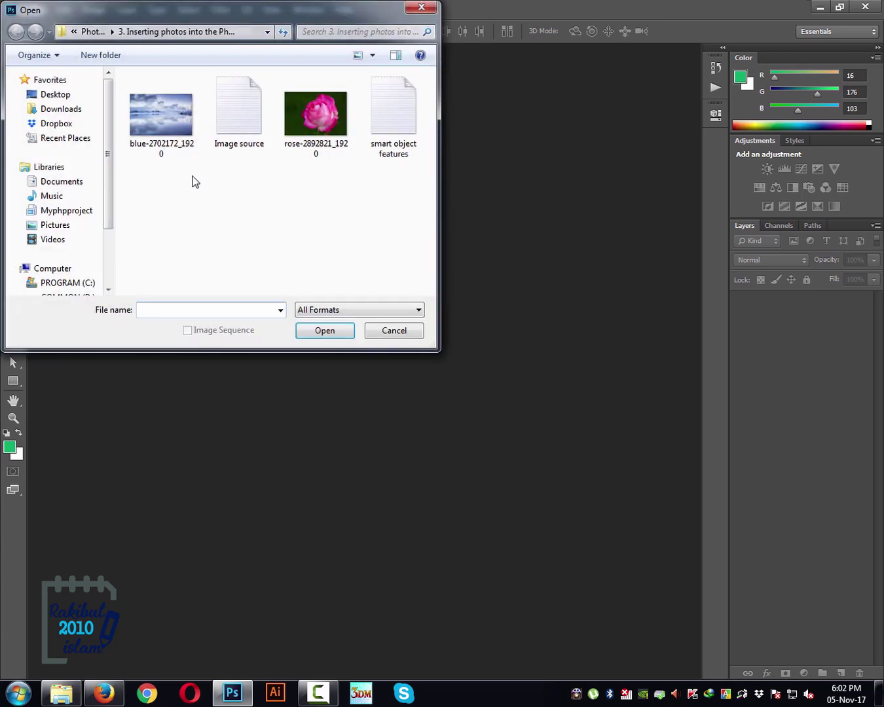
{"action": "left_click", "coordinate": [164, 127]}
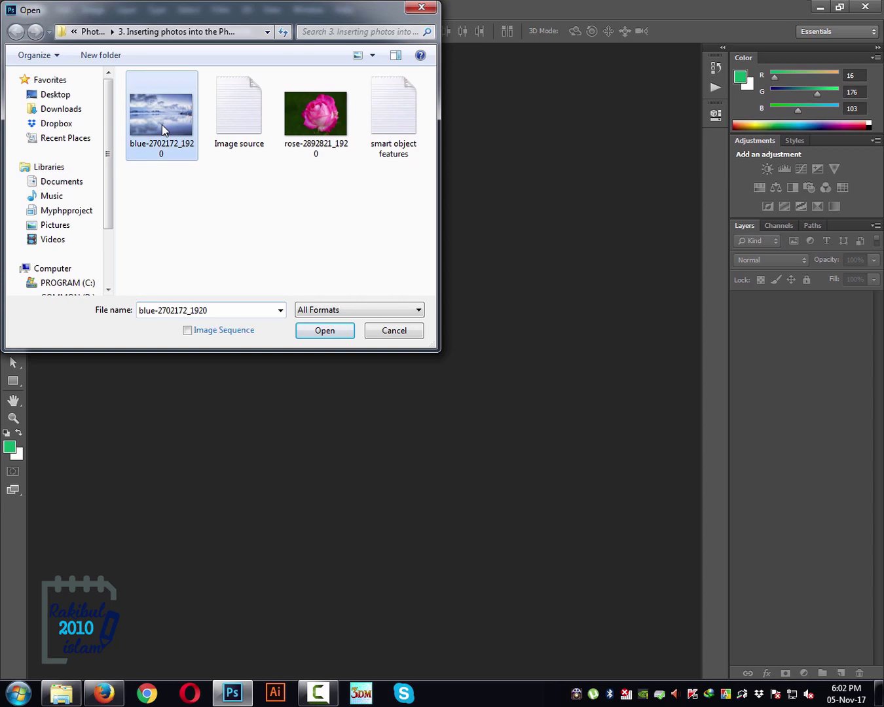
{"action": "left_click", "coordinate": [312, 333]}
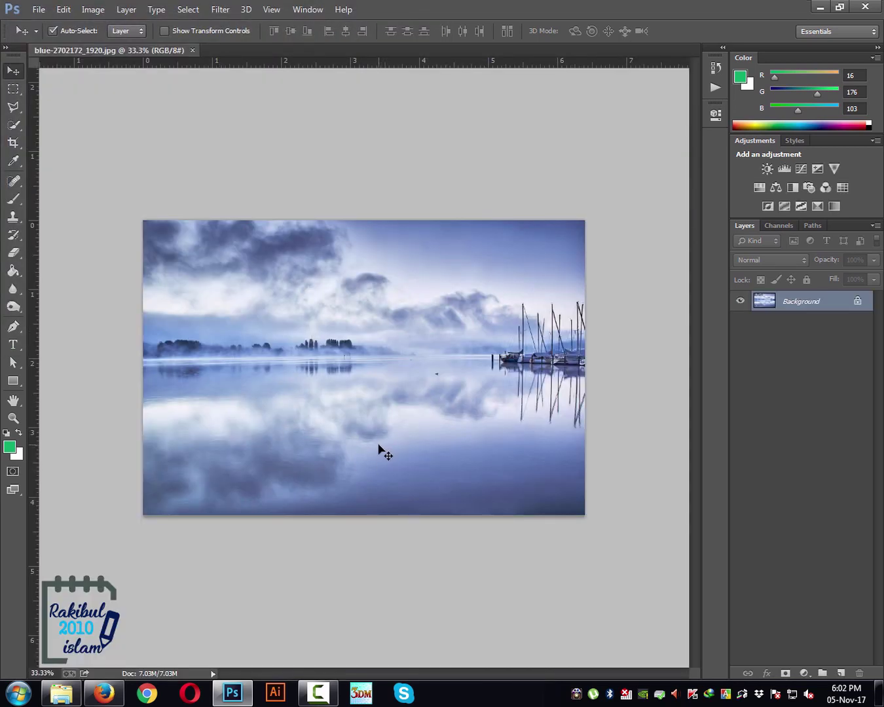
Close the open photo and bring blue-2702172_1920 in as a document from its Windows Explorer folder.
{"action": "left_click", "coordinate": [192, 50]}
{"action": "left_click", "coordinate": [79, 688]}
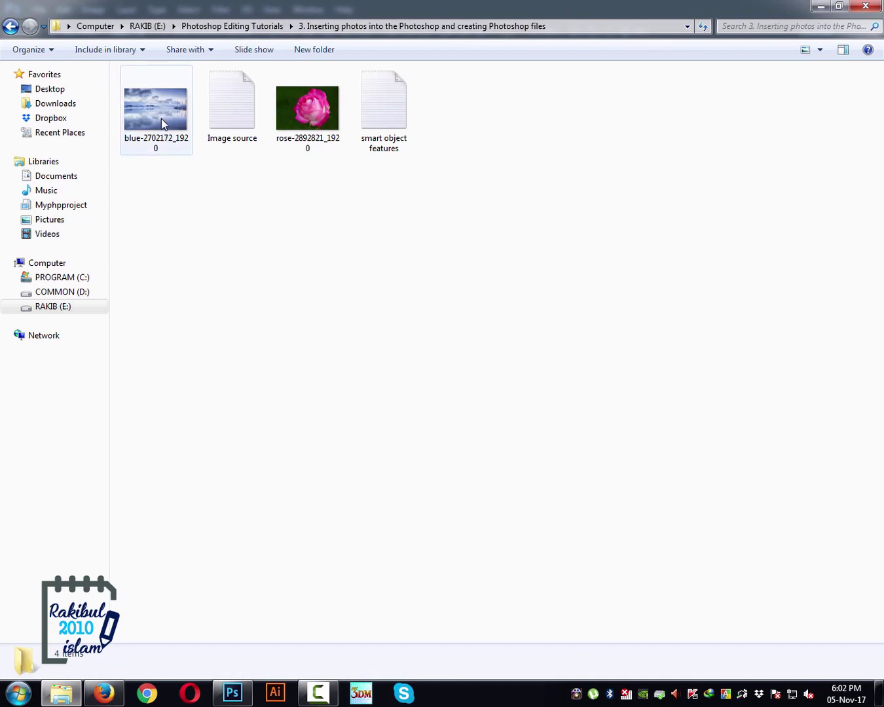
{"action": "left_click_drag", "start_coordinate": [162, 115], "coordinate": [292, 377]}
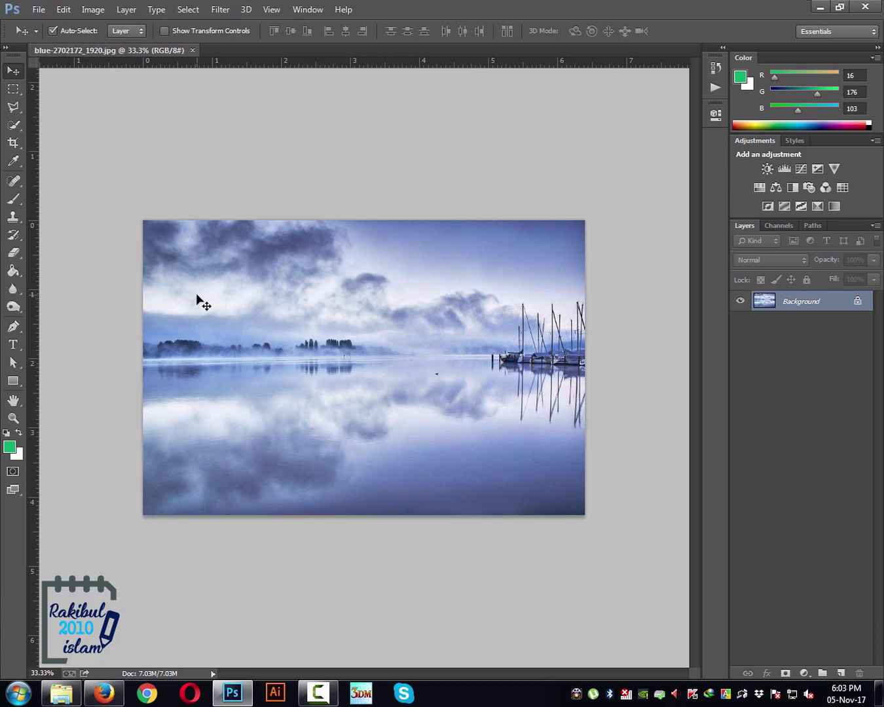
Open rose-2892821_1920 from Windows Explorer as a separate document beside the lake photo and close it again.
{"action": "left_click", "coordinate": [61, 692]}
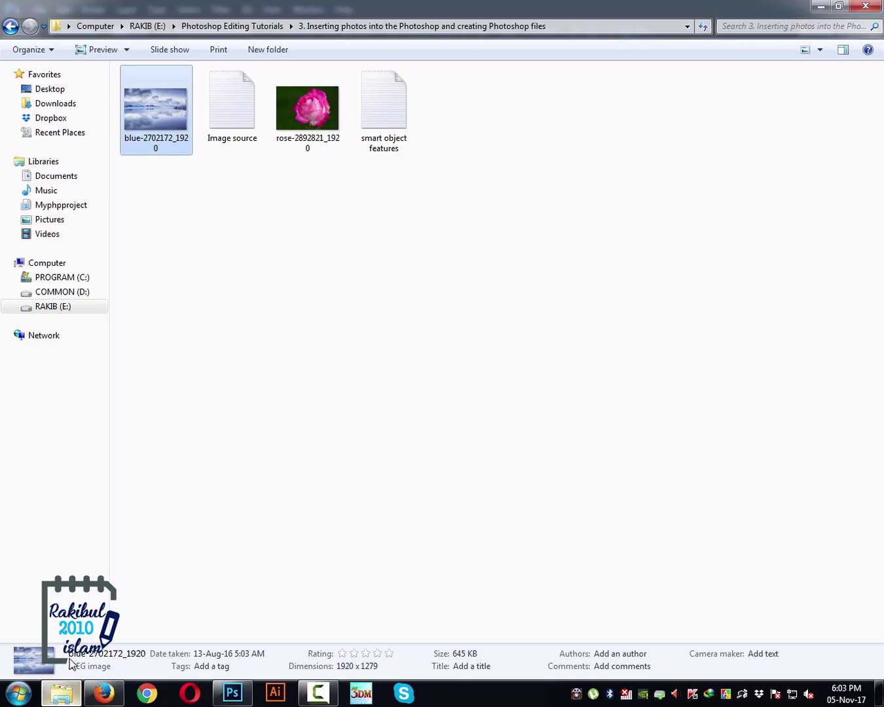
{"action": "left_click", "coordinate": [232, 692]}
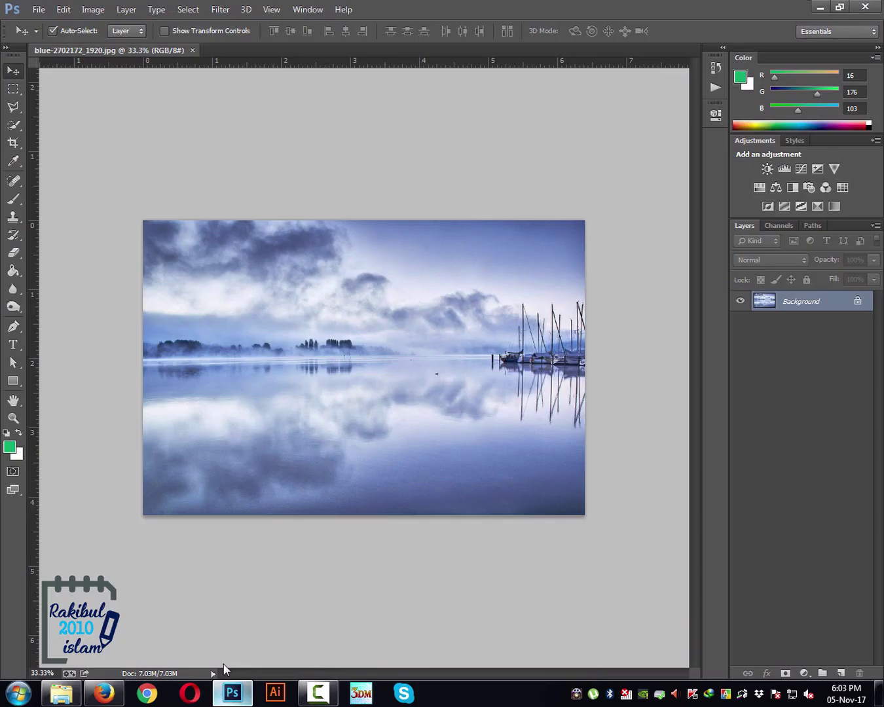
{"action": "key", "text": "alt+Tab"}
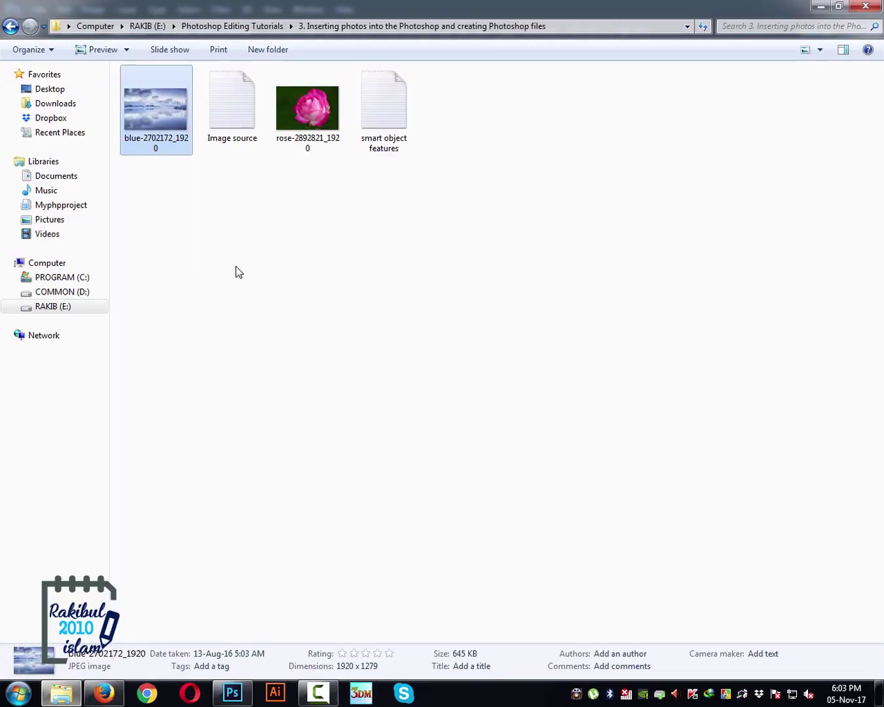
{"action": "left_click_drag", "start_coordinate": [306, 121], "coordinate": [242, 42]}
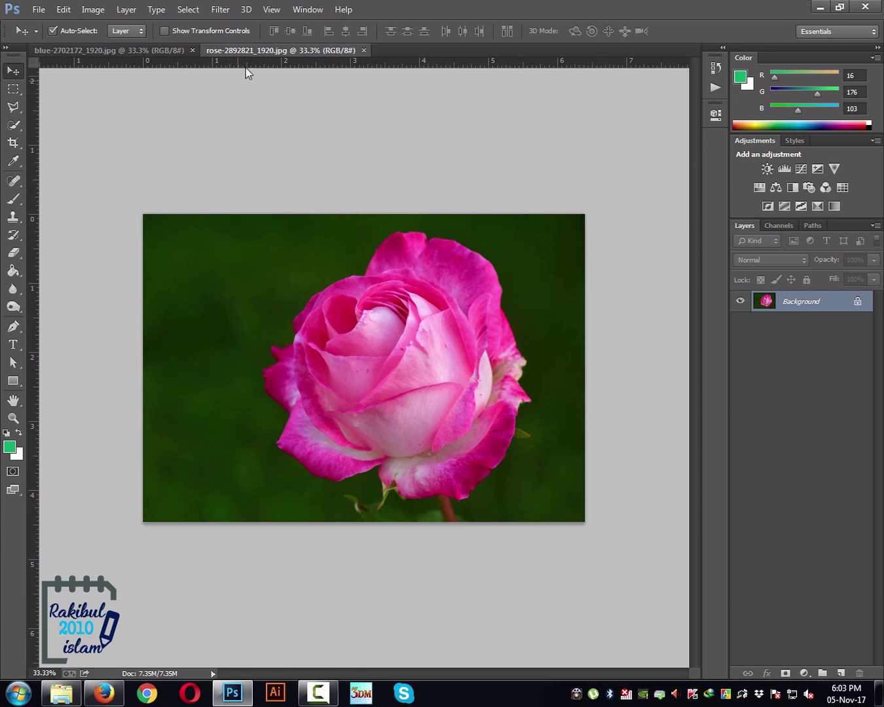
{"action": "left_click", "coordinate": [155, 51]}
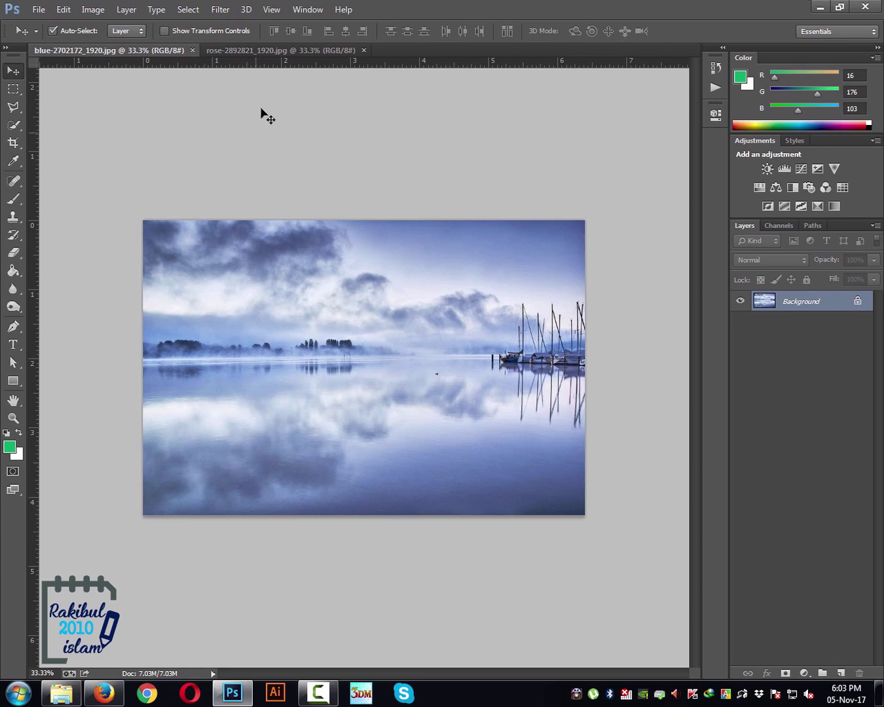
{"action": "left_click", "coordinate": [362, 50]}
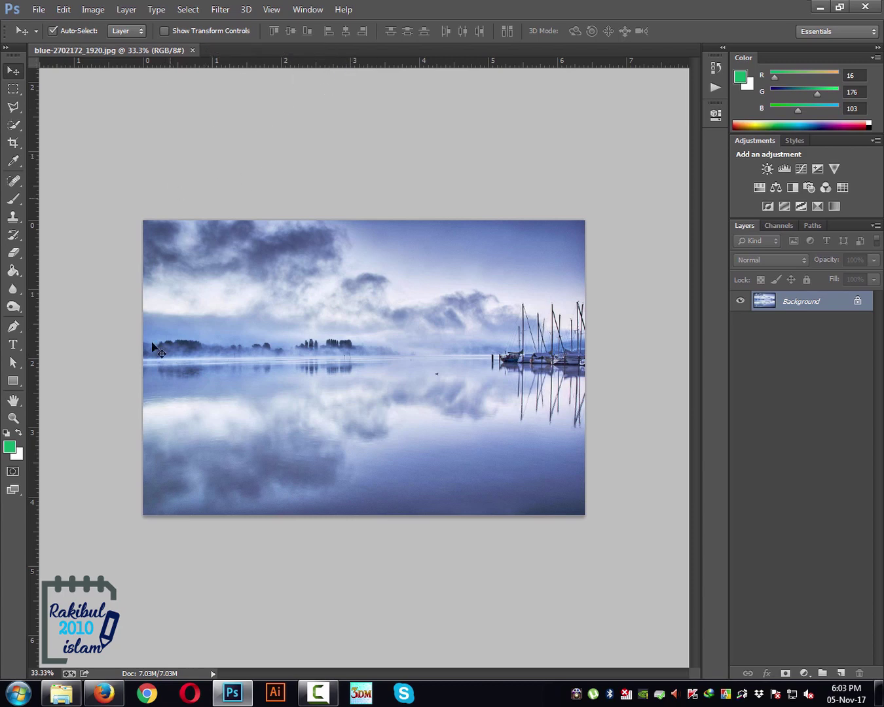
Place rose-2892821_1920 from Windows Explorer into the blue-2702172_1920 document, shifted toward the lower left of the lake photo.
{"action": "left_click", "coordinate": [61, 694]}
{"action": "left_click_drag", "start_coordinate": [308, 118], "coordinate": [342, 376]}
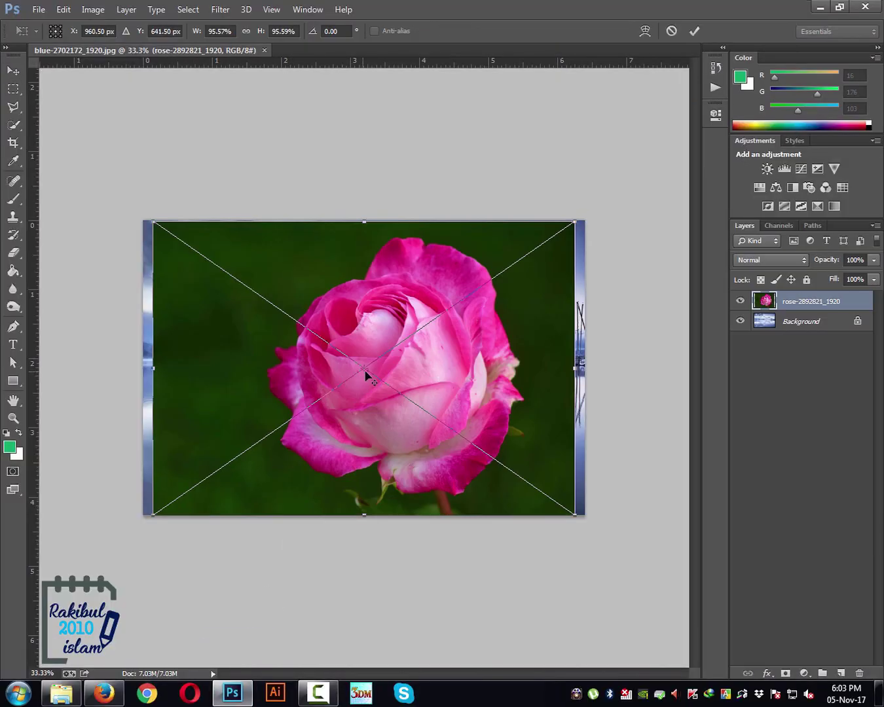
{"action": "left_click_drag", "start_coordinate": [424, 365], "coordinate": [351, 427]}
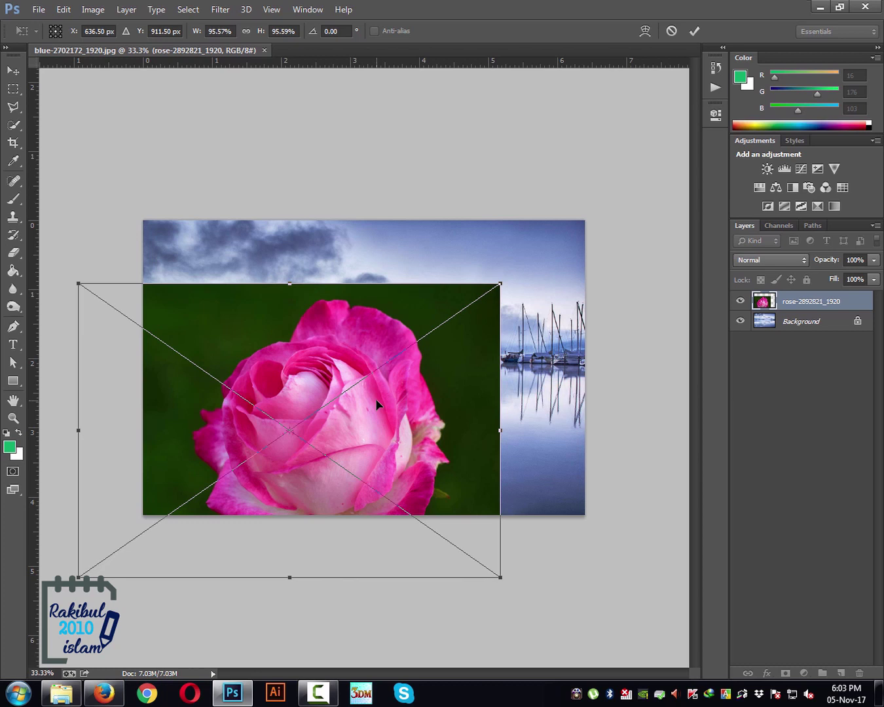
{"action": "key", "text": "Return"}
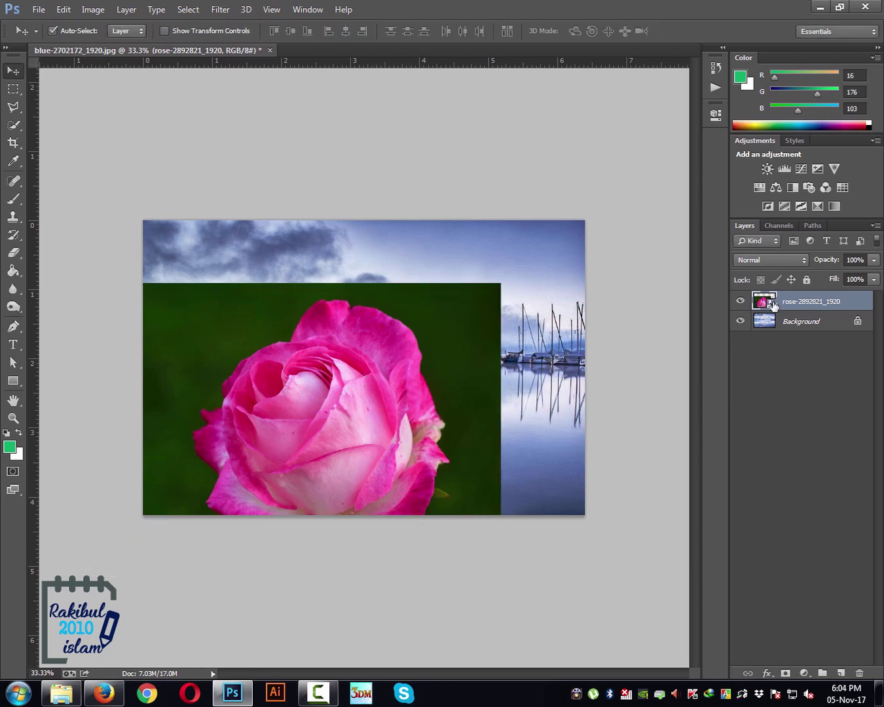
Add an empty layer above the rose layer and shift the rose layer slightly up and to the right.
{"action": "left_click", "coordinate": [840, 675]}
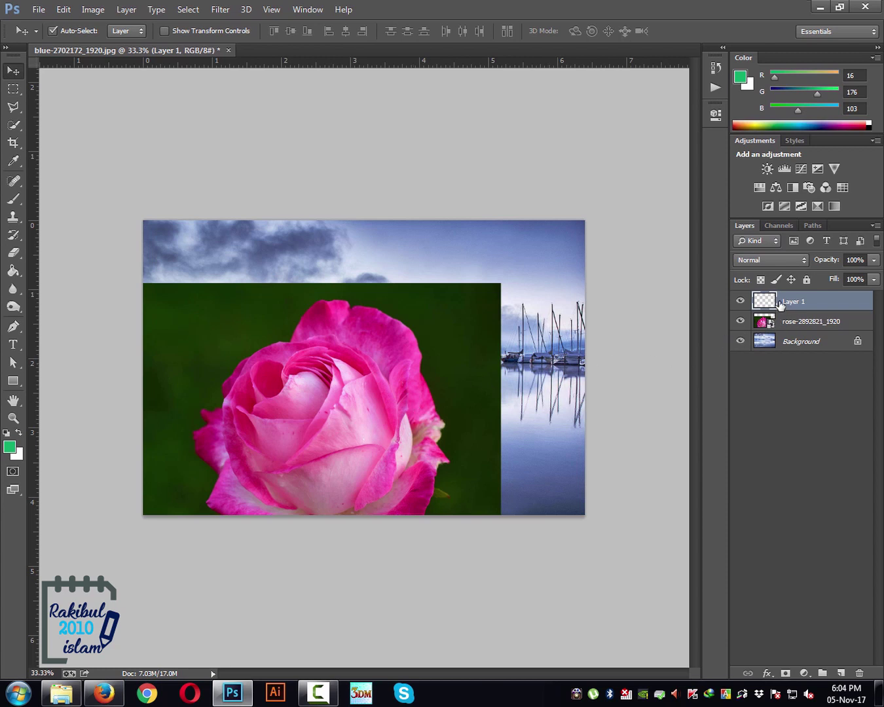
{"action": "left_click", "coordinate": [787, 324]}
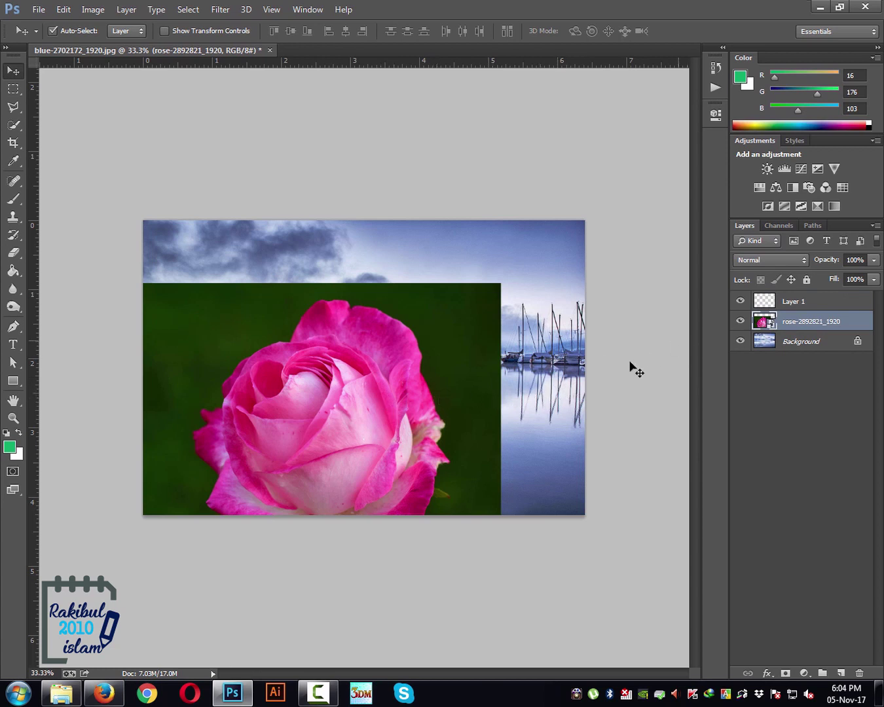
{"action": "left_click_drag", "start_coordinate": [436, 391], "coordinate": [450, 385]}
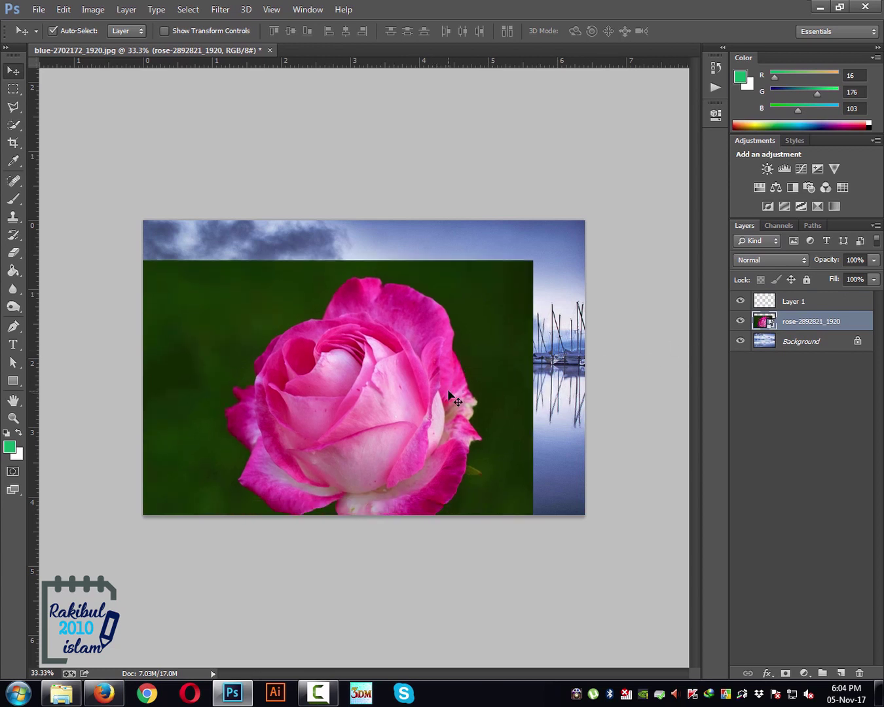
Enlarge the rose layer slightly with Free Transform and move it back toward the lower left of the lake photo.
{"action": "key", "text": "ctrl+t"}
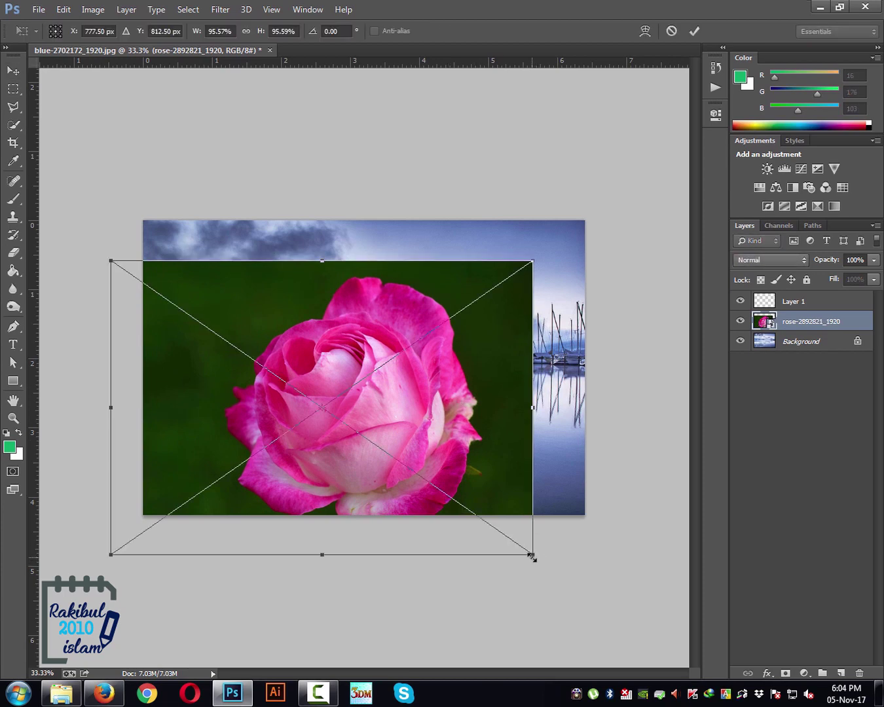
{"action": "left_click_drag", "start_coordinate": [535, 558], "coordinate": [550, 604]}
{"action": "key", "text": "Return"}
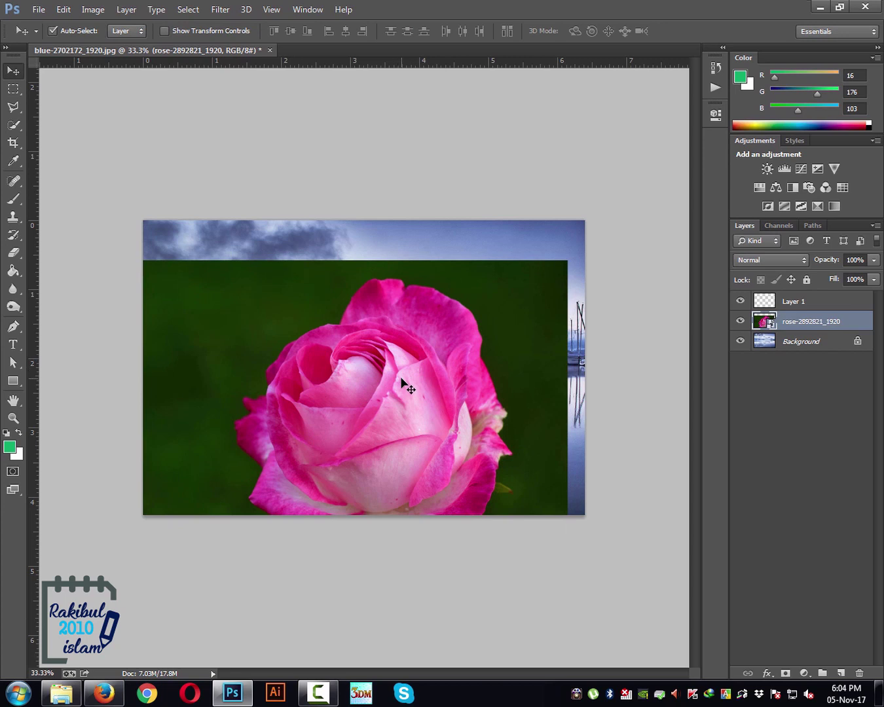
{"action": "left_click_drag", "start_coordinate": [446, 373], "coordinate": [415, 373]}
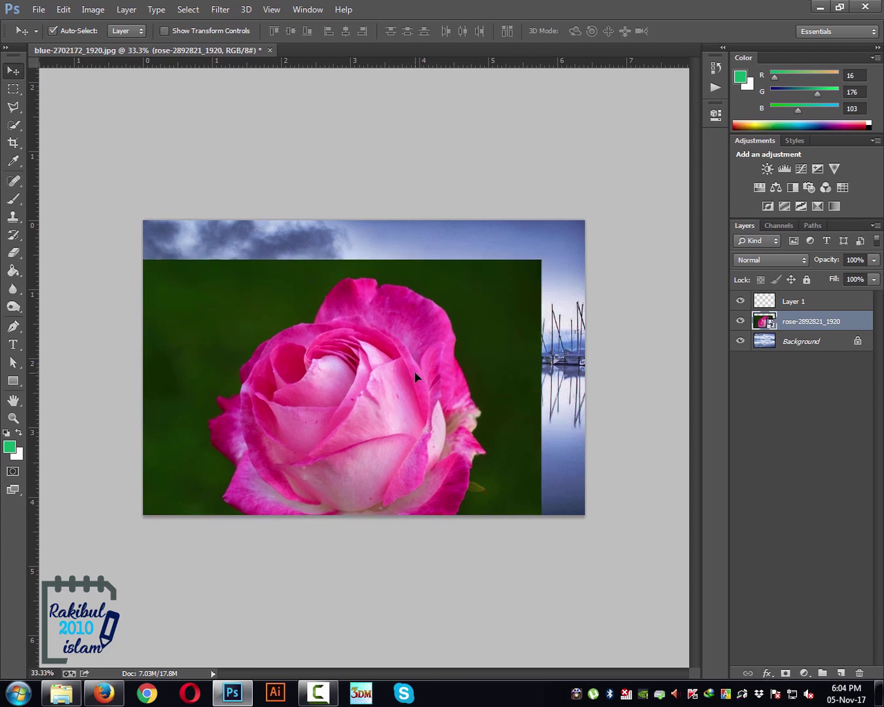
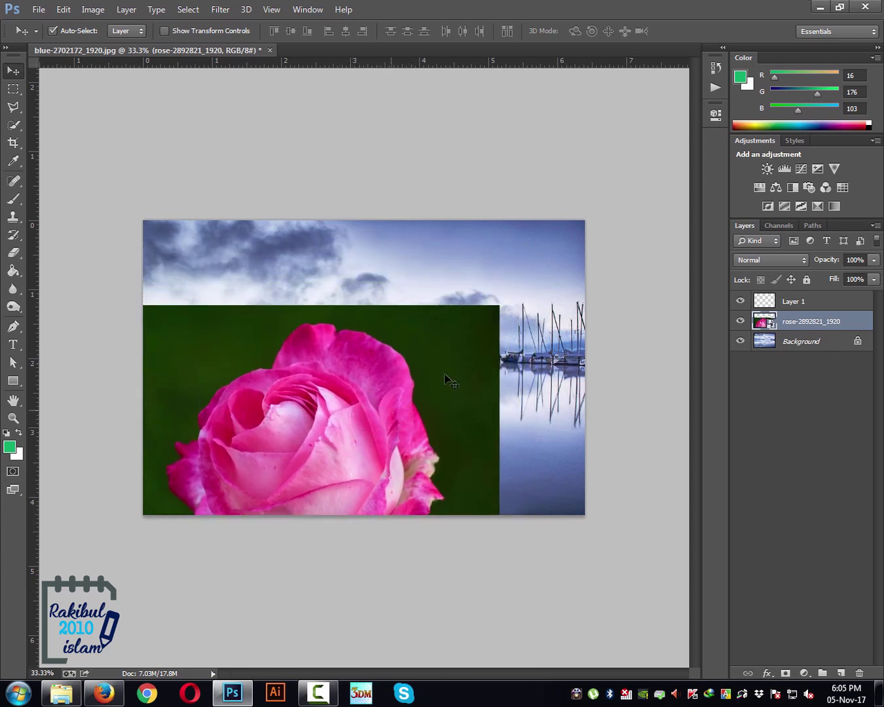
Close the blue-2702172_1920.jpg document without saving the changes.
{"action": "left_click", "coordinate": [270, 50]}
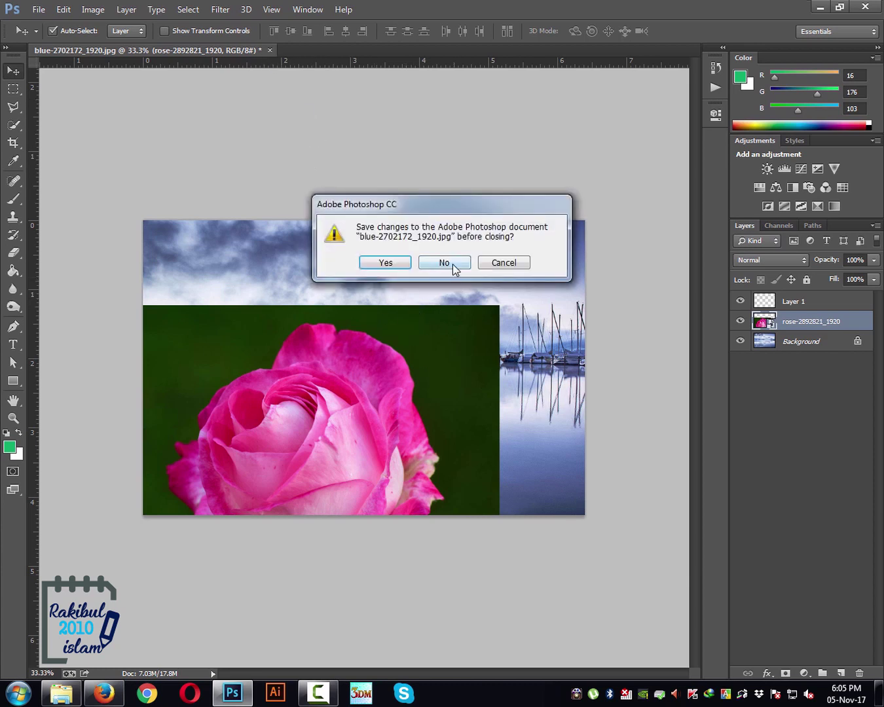
{"action": "left_click", "coordinate": [445, 262]}
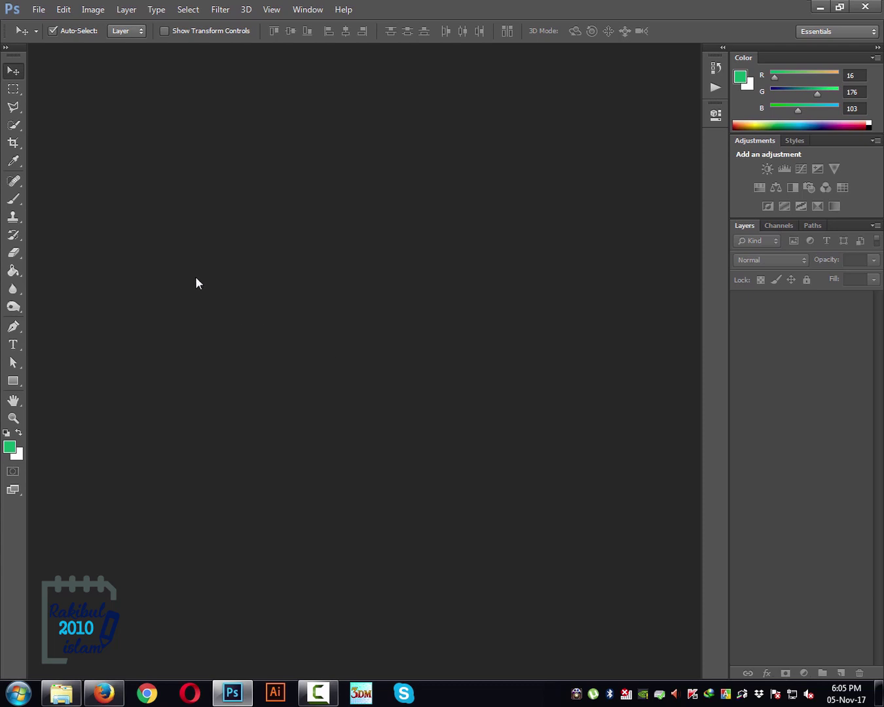
Start a new document and name it Photoshop example.
{"action": "left_click", "coordinate": [39, 11]}
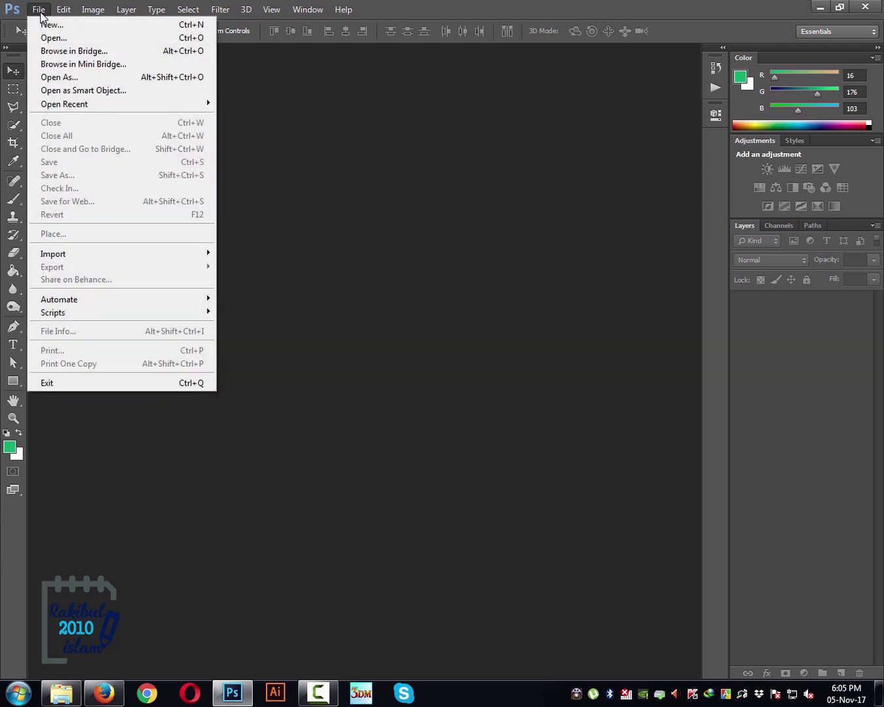
{"action": "left_click", "coordinate": [44, 27]}
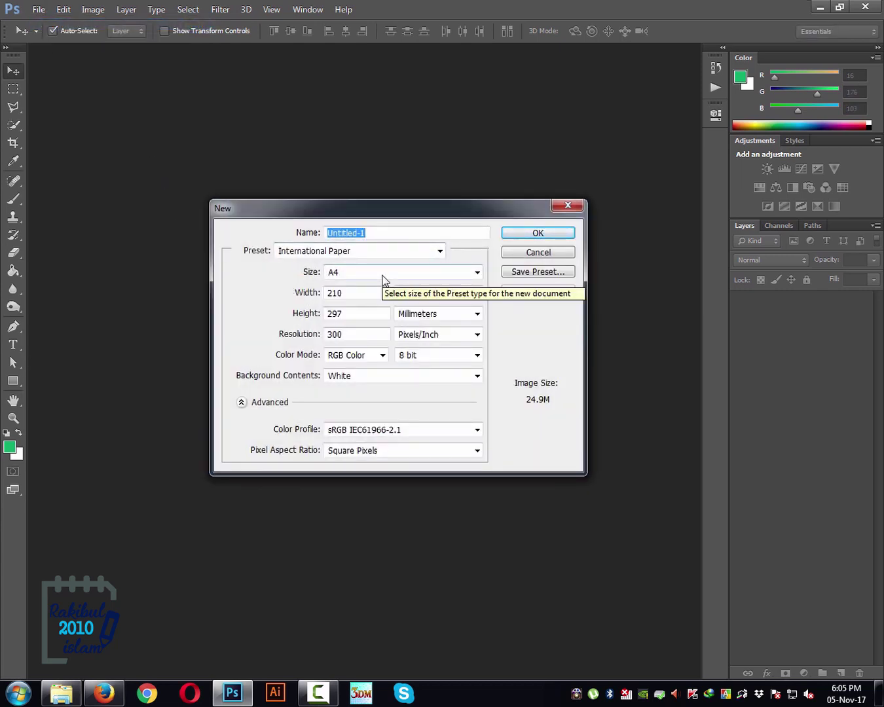
{"action": "type", "text": "Photosho"}
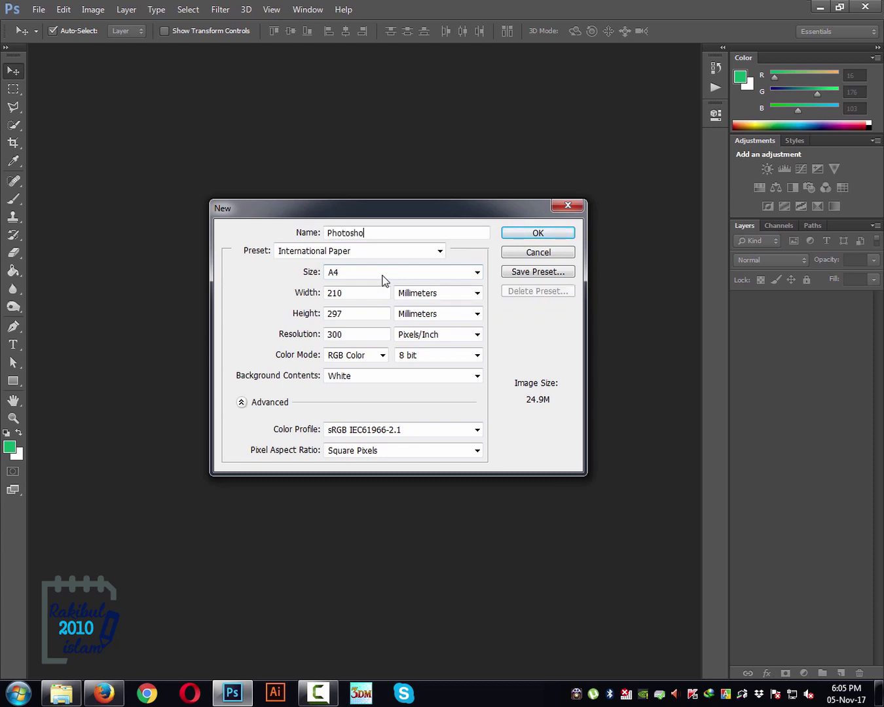
{"action": "type", "text": "p example"}
{"action": "key", "text": "ctrl+a"}
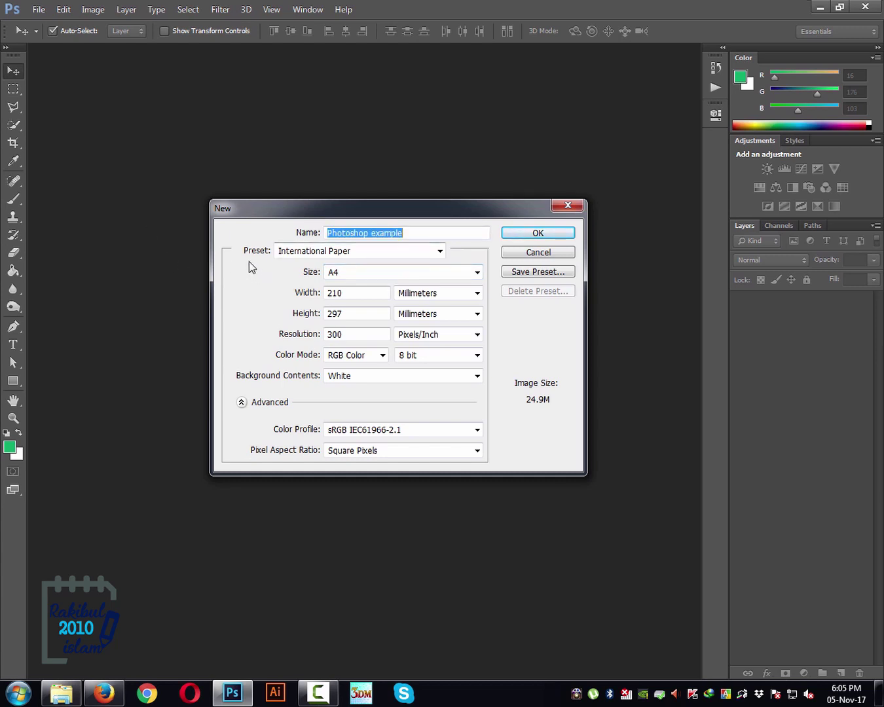
Try the U.S. Paper and Photo presets for the new document and return to International Paper.
{"action": "left_click", "coordinate": [320, 252]}
{"action": "left_click", "coordinate": [324, 296]}
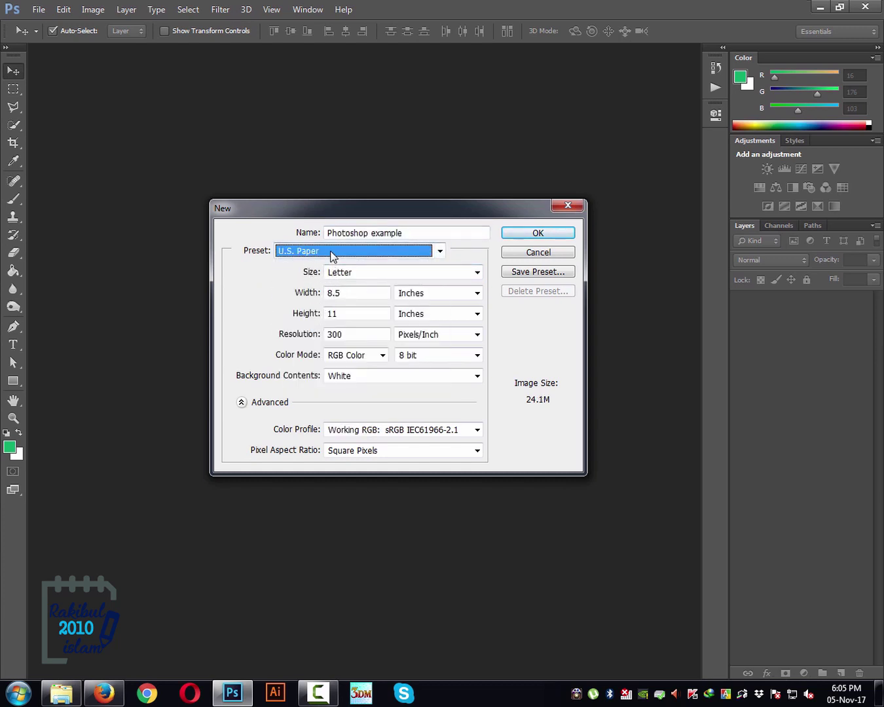
{"action": "left_click", "coordinate": [331, 254]}
{"action": "left_click", "coordinate": [315, 320]}
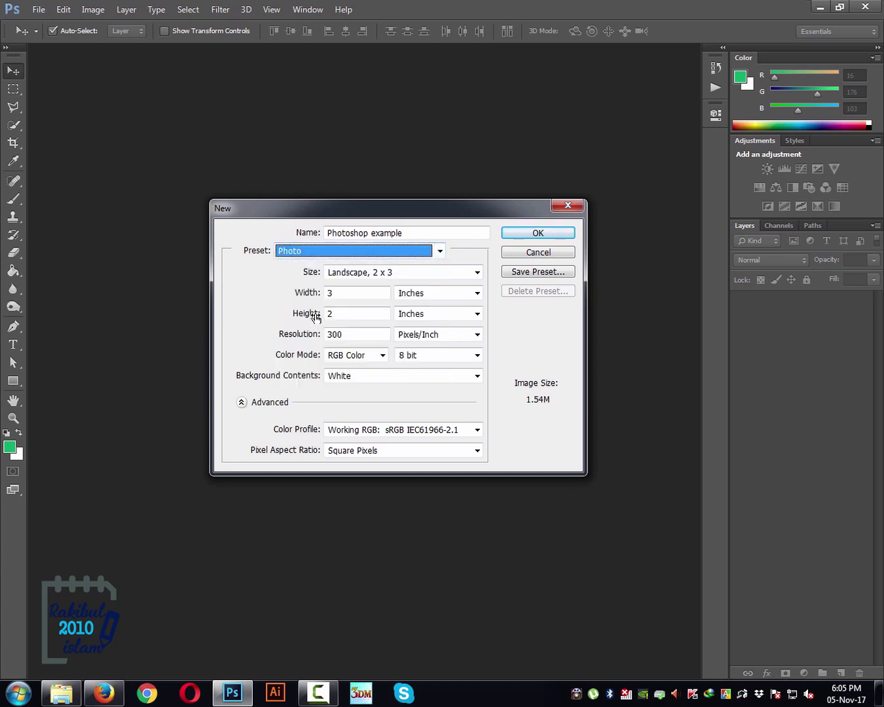
{"action": "left_click", "coordinate": [312, 253]}
{"action": "left_click", "coordinate": [310, 312]}
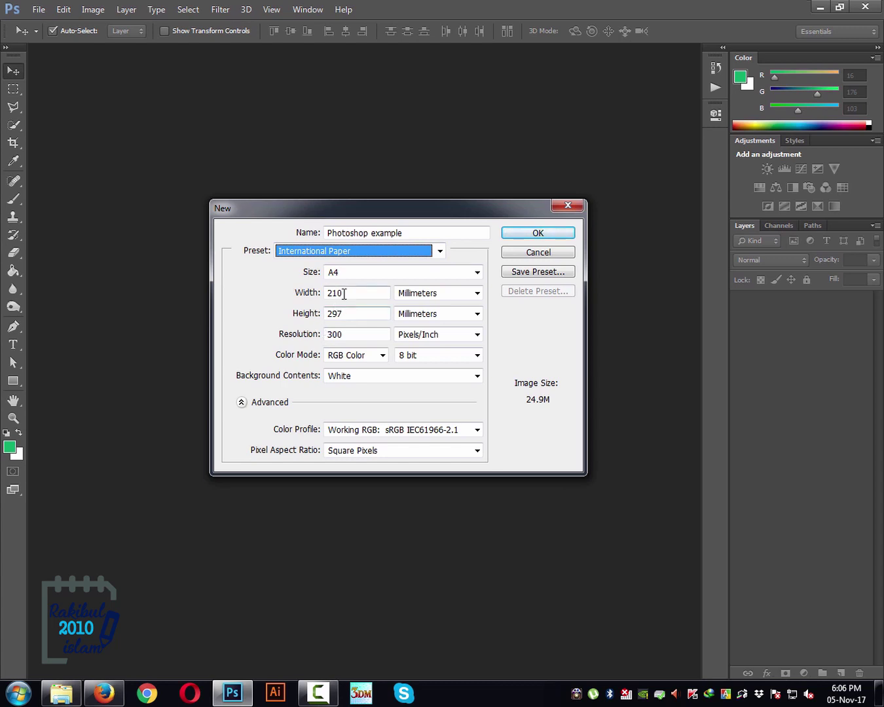
Set the new document's width to 1000 and height to 600, keeping Millimeters as the unit.
{"action": "left_click_drag", "start_coordinate": [345, 294], "coordinate": [325, 298]}
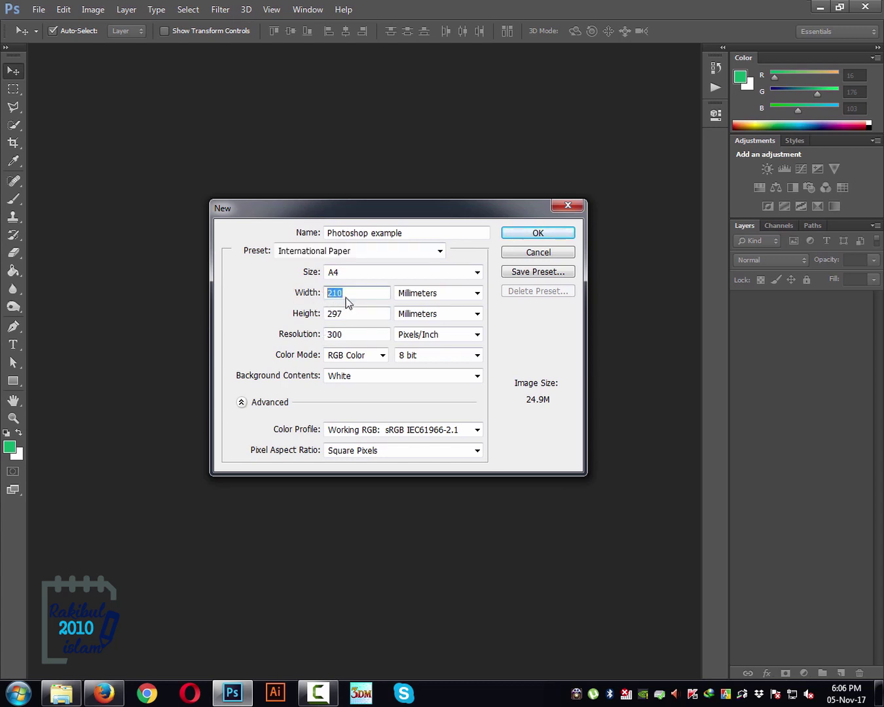
{"action": "type", "text": "1000"}
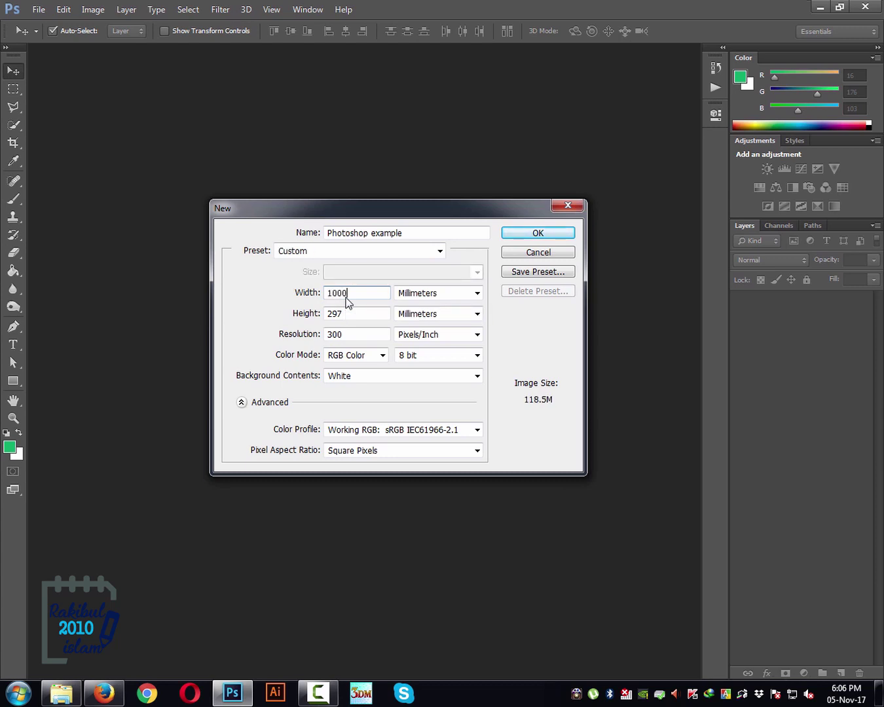
{"action": "left_click_drag", "start_coordinate": [353, 312], "coordinate": [256, 312]}
{"action": "type", "text": "600"}
{"action": "left_click", "coordinate": [433, 294]}
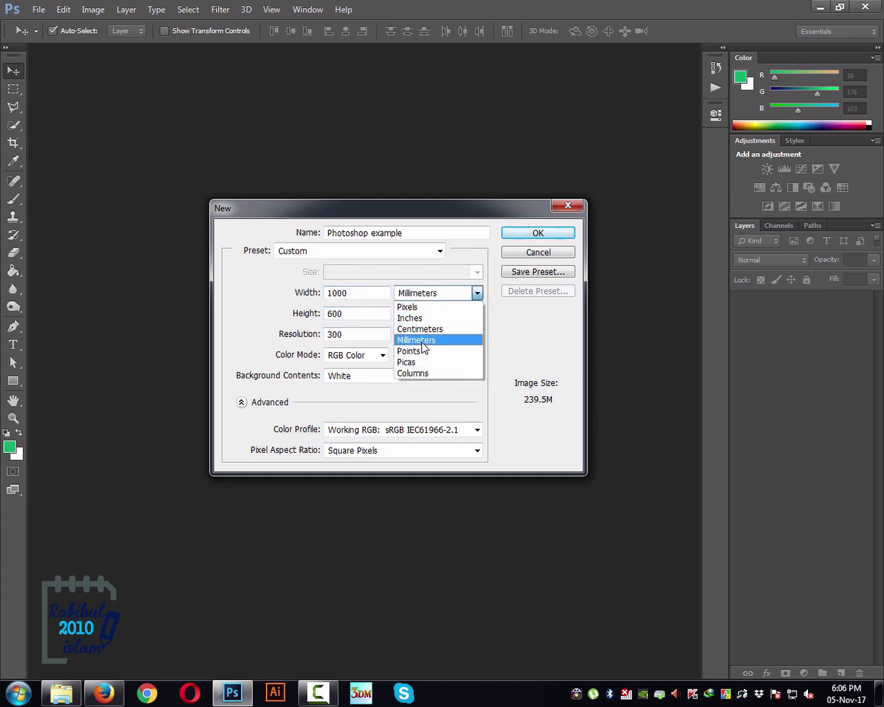
{"action": "left_click", "coordinate": [261, 313]}
{"action": "key", "text": "Tab"}
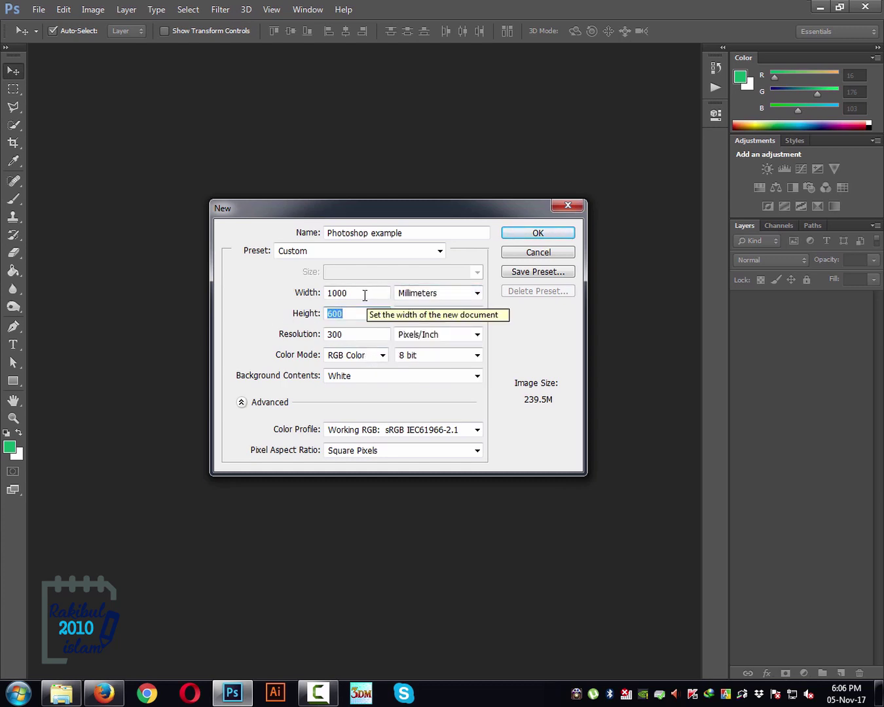
Switch the new document to the U.S. Paper preset with the Letter size.
{"action": "left_click", "coordinate": [300, 249]}
{"action": "left_click", "coordinate": [304, 300]}
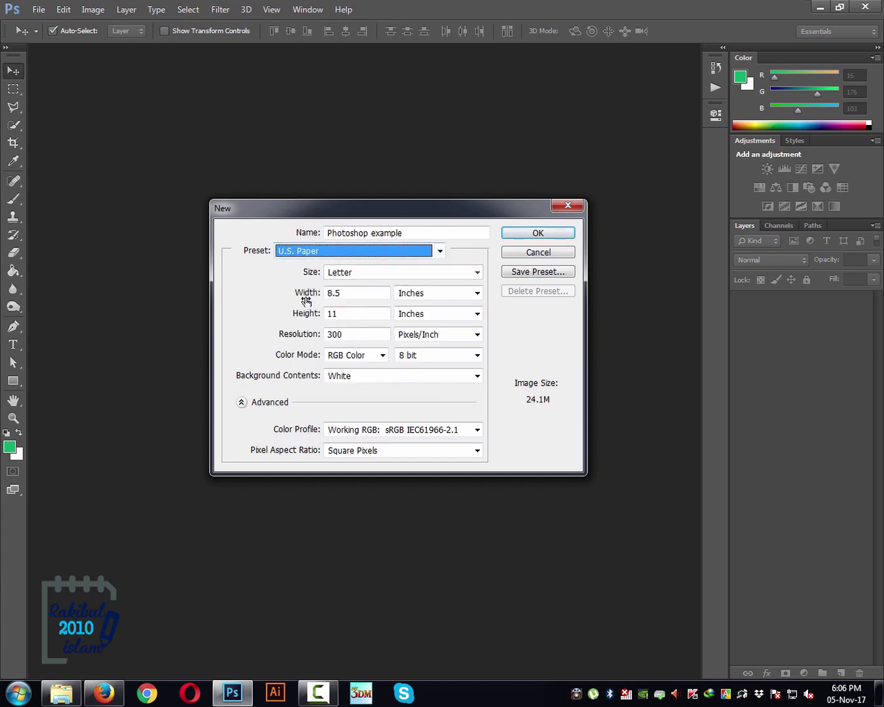
{"action": "left_click", "coordinate": [358, 274]}
{"action": "left_click", "coordinate": [353, 288]}
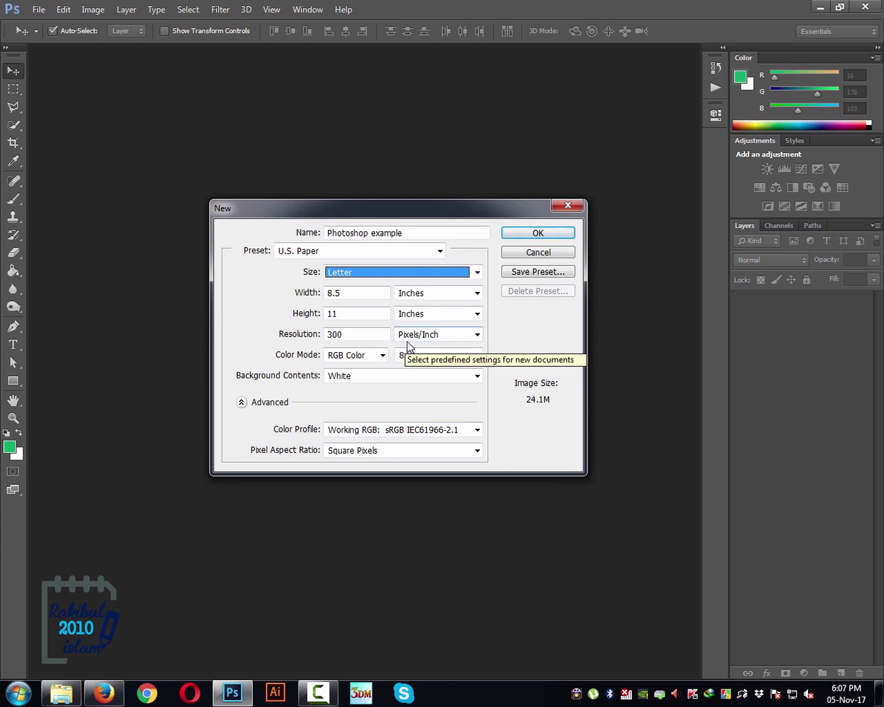
Keep RGB Color mode and White background contents, collapse the advanced options, and create the document.
{"action": "left_click", "coordinate": [372, 359]}
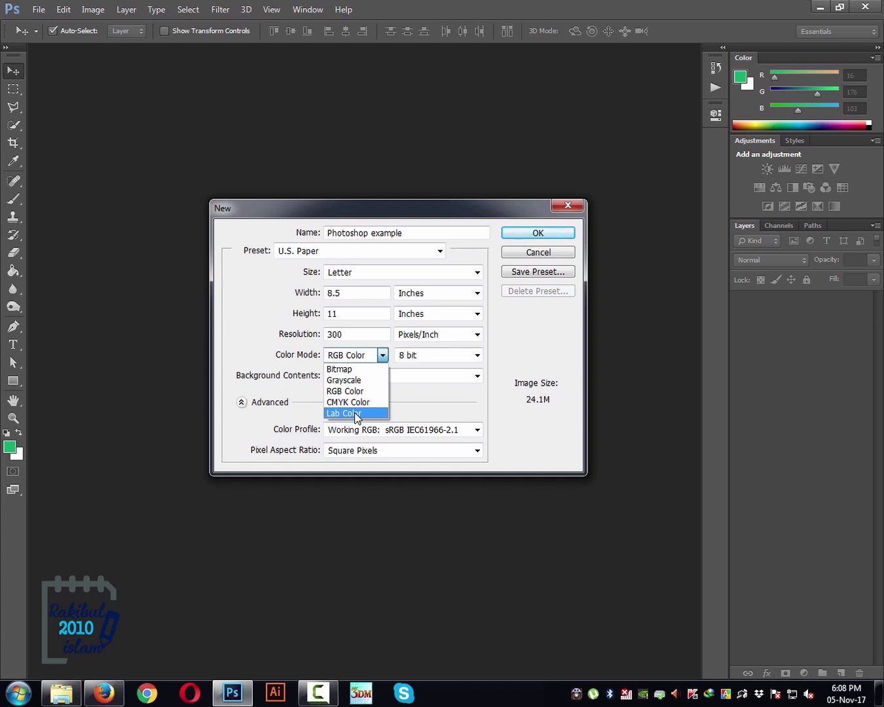
{"action": "left_click", "coordinate": [344, 391]}
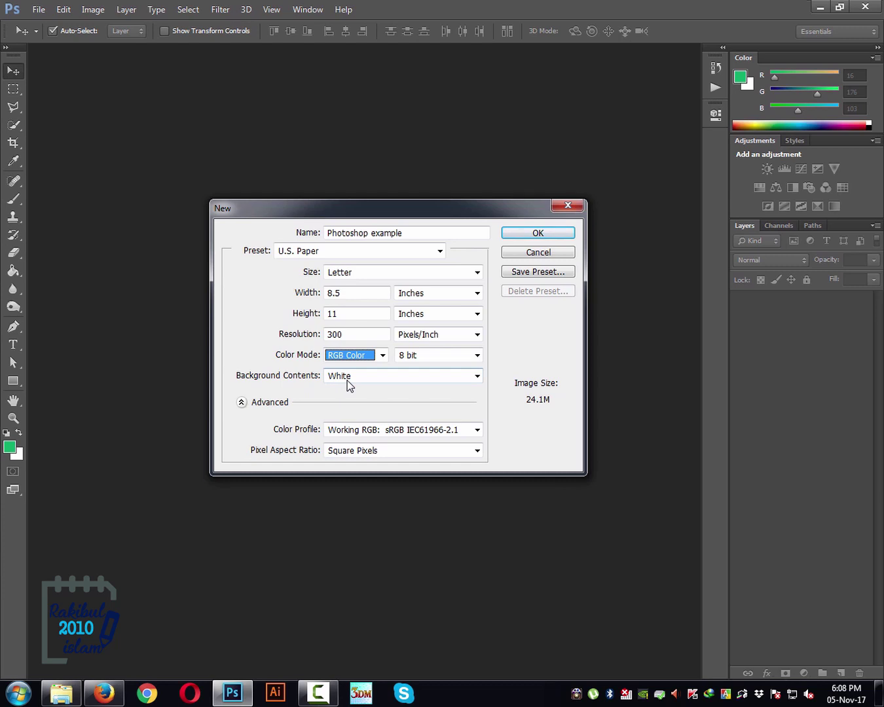
{"action": "left_click", "coordinate": [417, 376]}
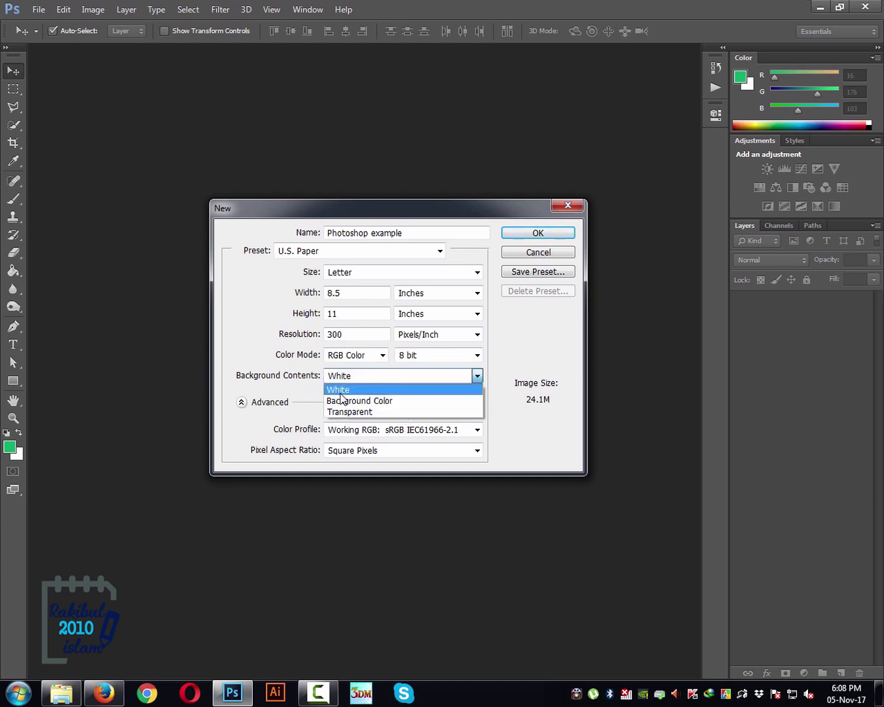
{"action": "left_click", "coordinate": [419, 391]}
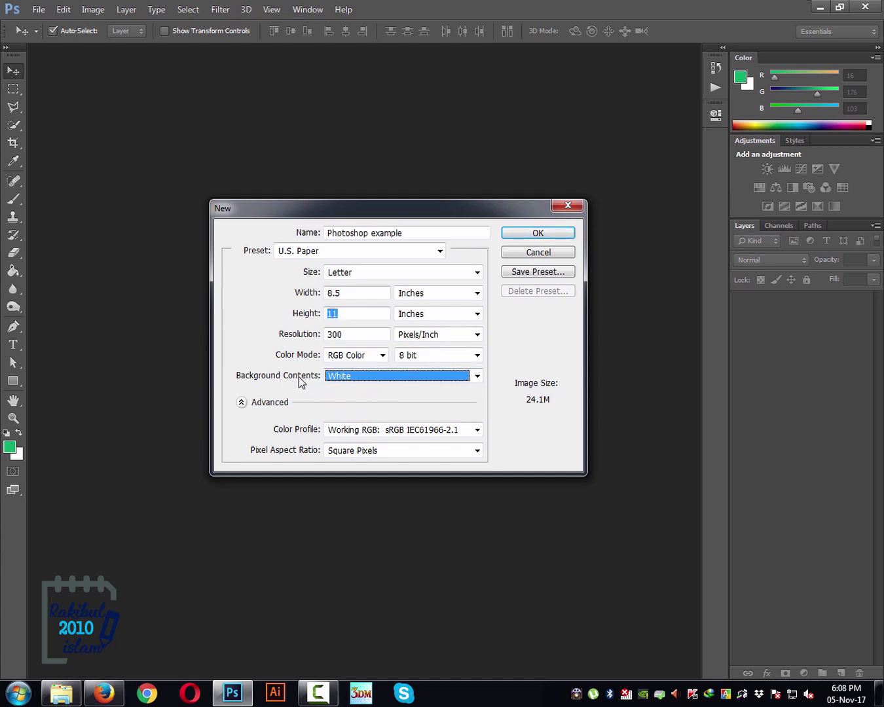
{"action": "key", "text": "Tab"}
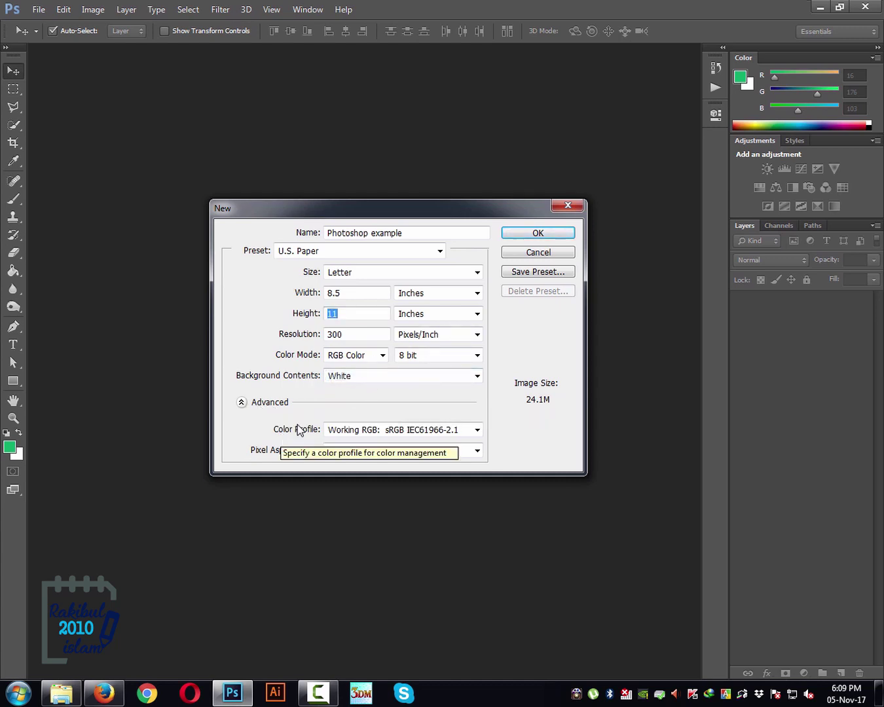
{"action": "left_click", "coordinate": [242, 404]}
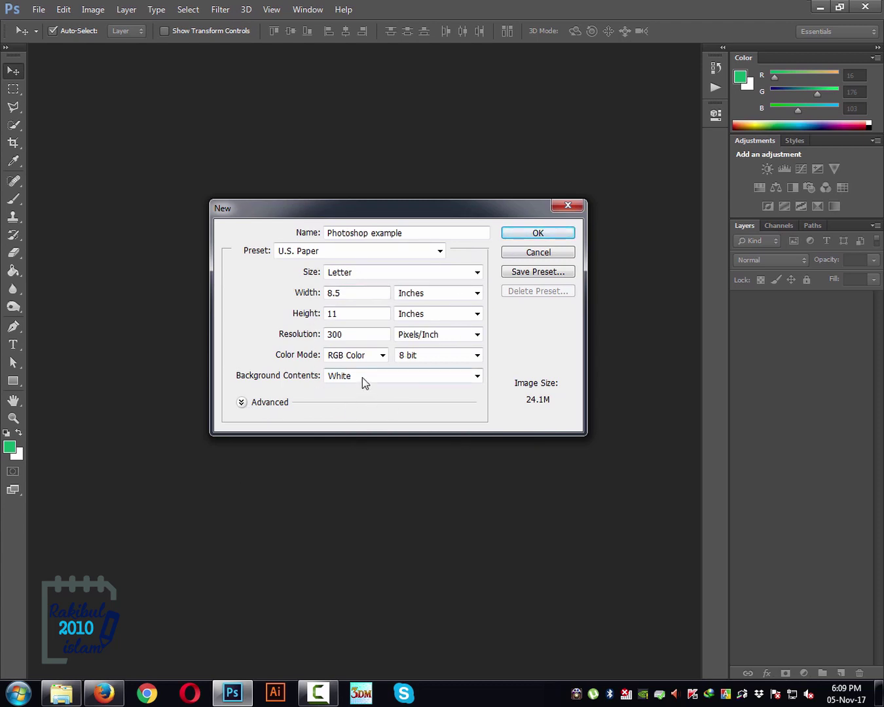
{"action": "left_click", "coordinate": [510, 234]}
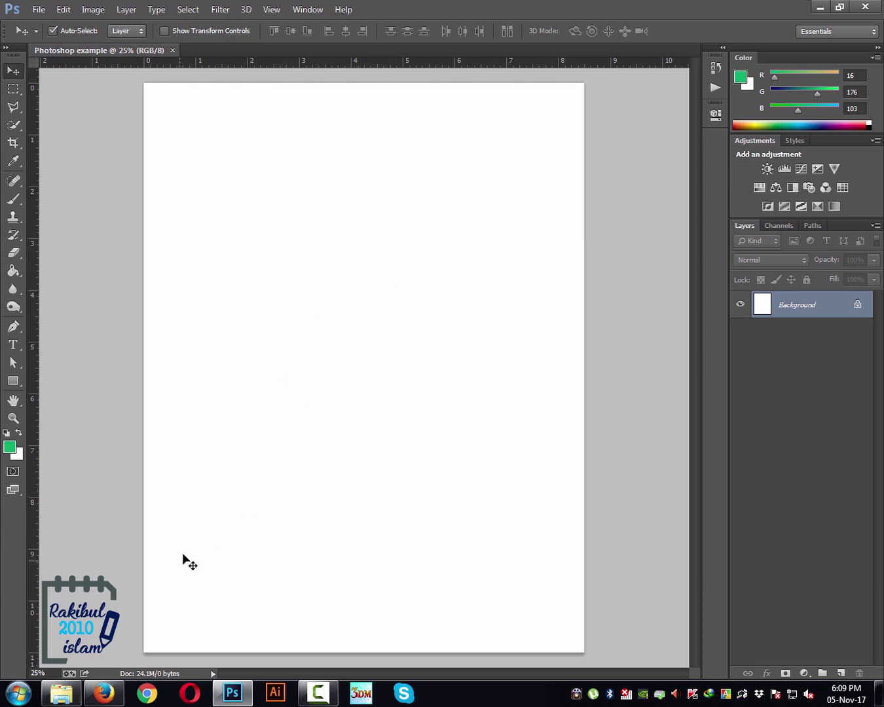
Place the blue-2702172_1920 photo from its folder at the page's upper edge, scaled to about 132.8% to fill the page width.
{"action": "left_click", "coordinate": [61, 694]}
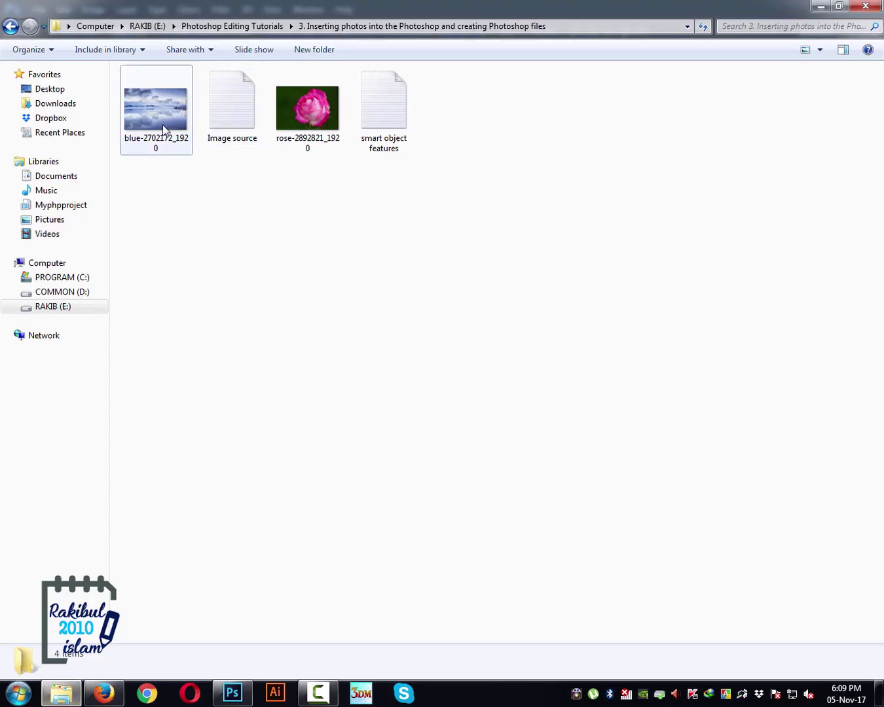
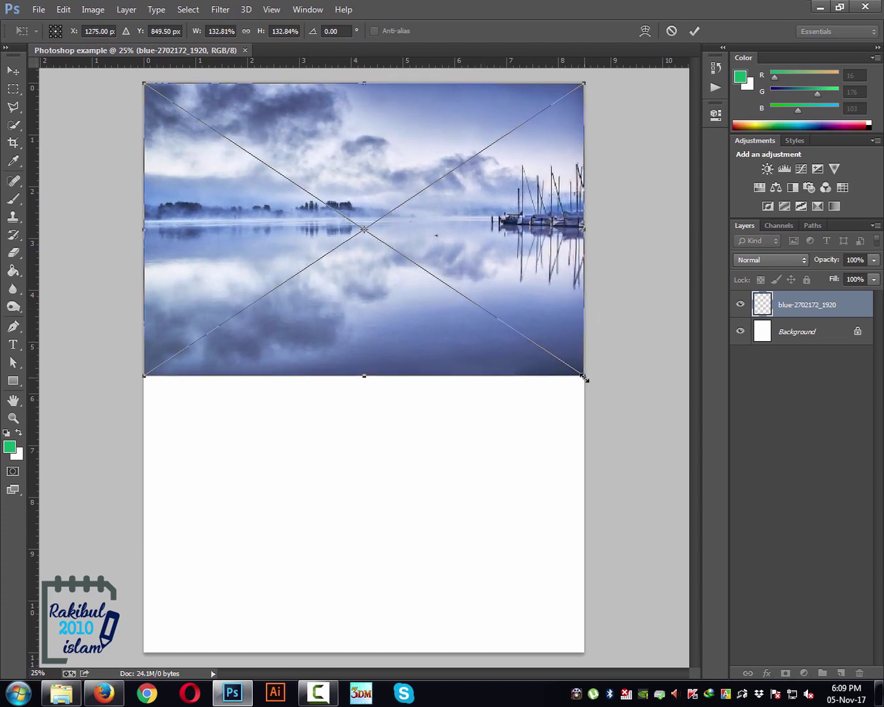
{"action": "key", "text": "Return"}
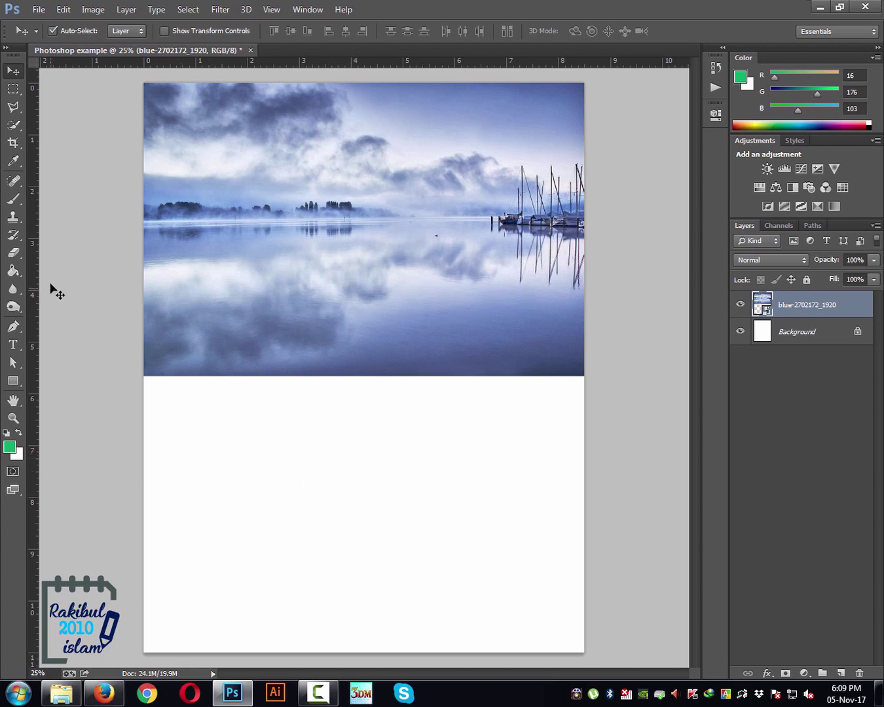
Draw a green rectangle about 2650 px wide and 700 px high directly beneath the photo, spanning the page width.
{"action": "left_click", "coordinate": [14, 382]}
{"action": "left_click_drag", "start_coordinate": [133, 375], "coordinate": [592, 496]}
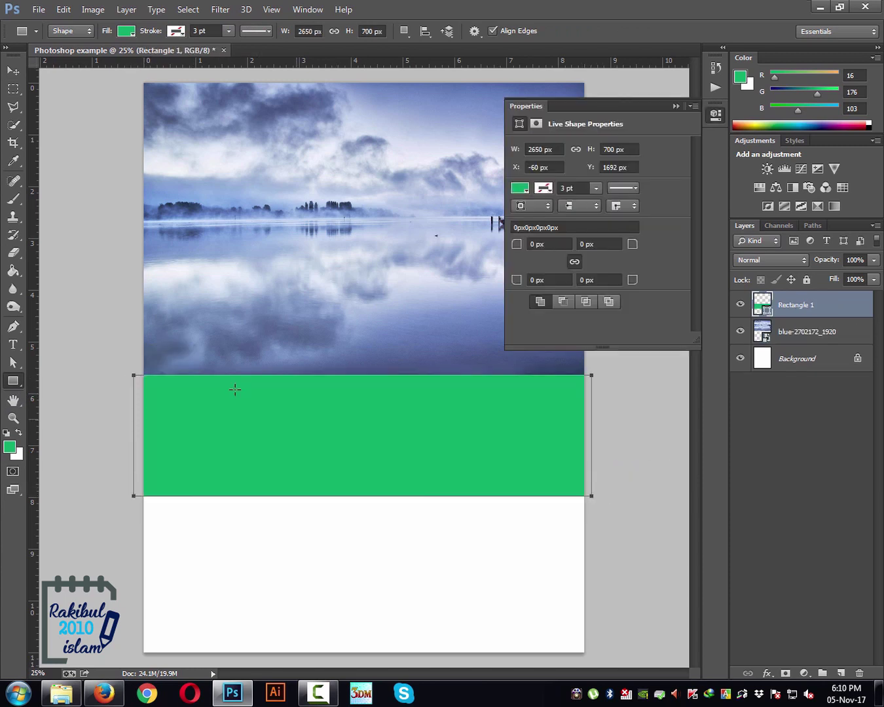
{"action": "left_click", "coordinate": [716, 118]}
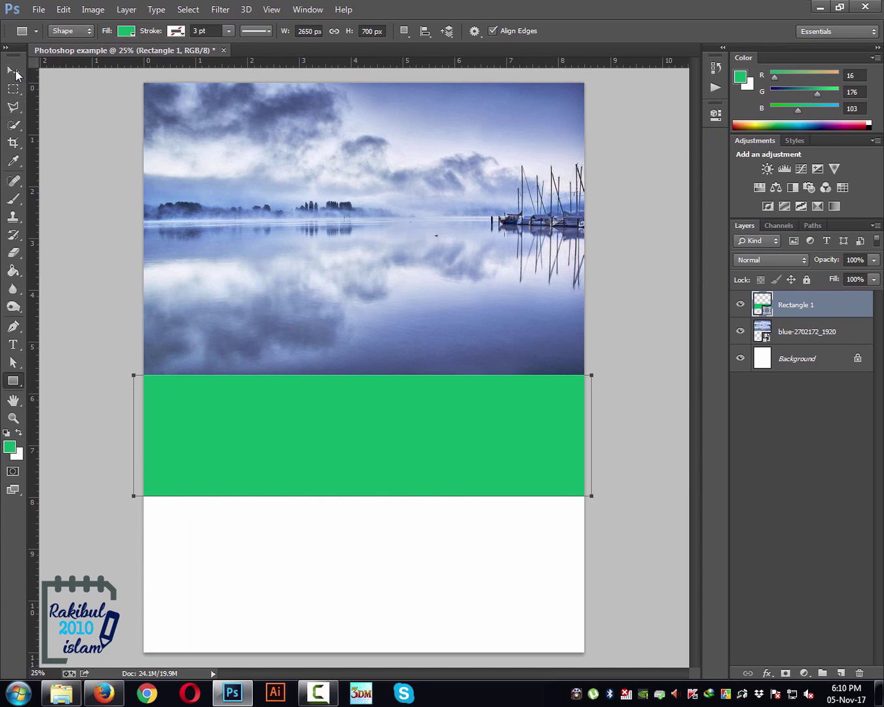
Duplicate the green rectangle directly below the original and recolor the copy dark blue.
{"action": "left_click", "coordinate": [13, 69]}
{"action": "left_click_drag", "start_coordinate": [383, 438], "coordinate": [382, 557]}
{"action": "double_click", "coordinate": [759, 306]}
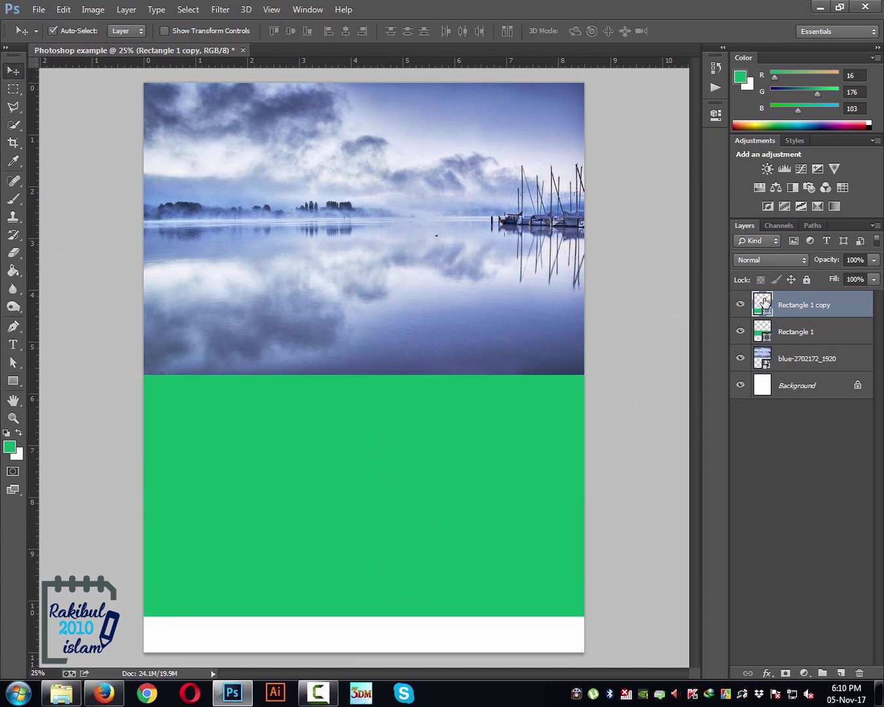
{"action": "left_click", "coordinate": [645, 303]}
{"action": "left_click", "coordinate": [626, 285]}
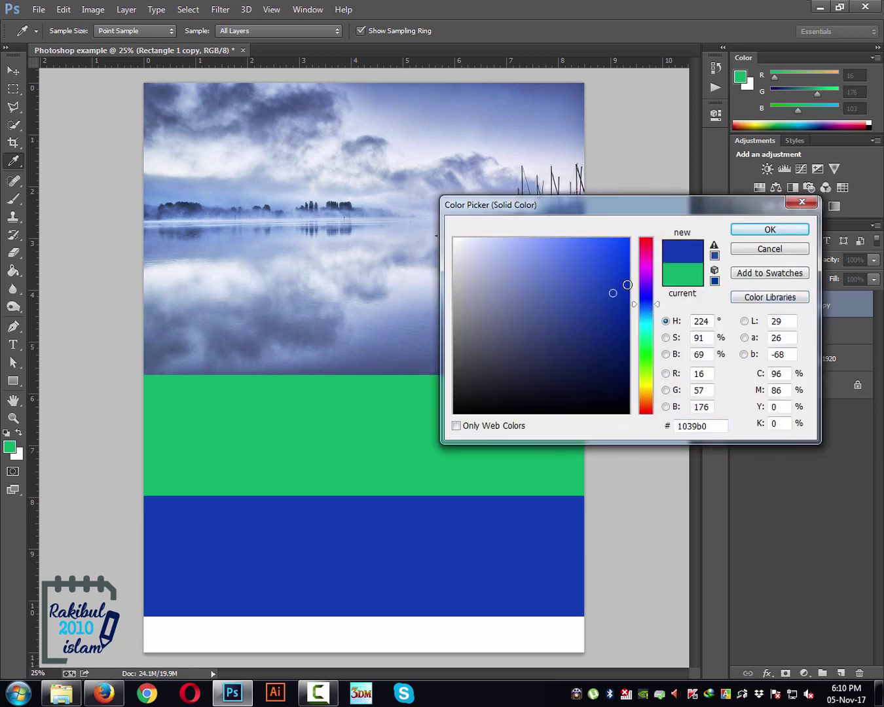
{"action": "left_click", "coordinate": [744, 232]}
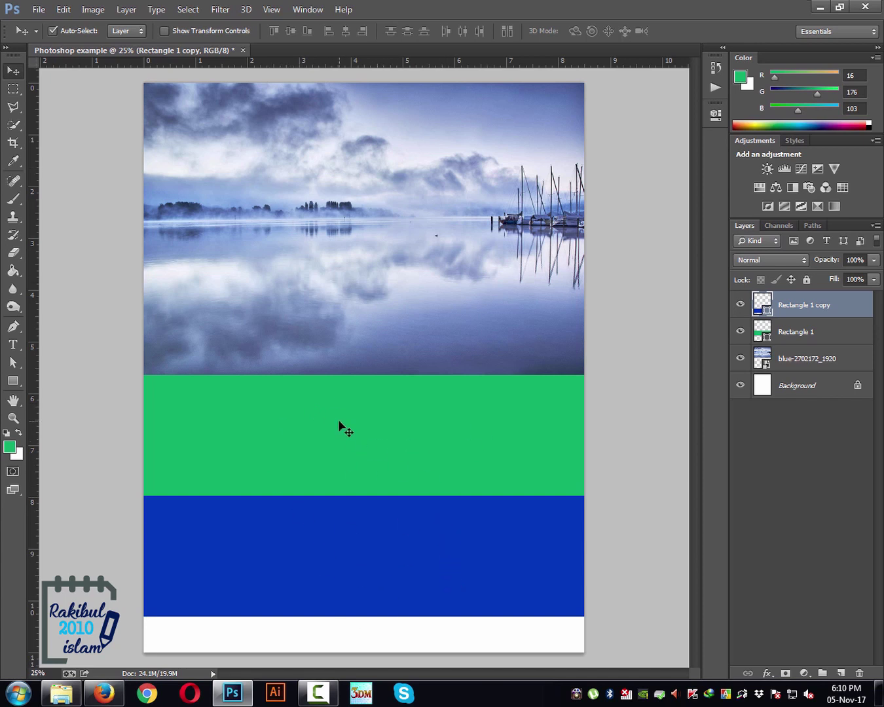
Crop off the white strip below the blue rectangle so the canvas ends at its lower edge.
{"action": "left_click", "coordinate": [10, 144]}
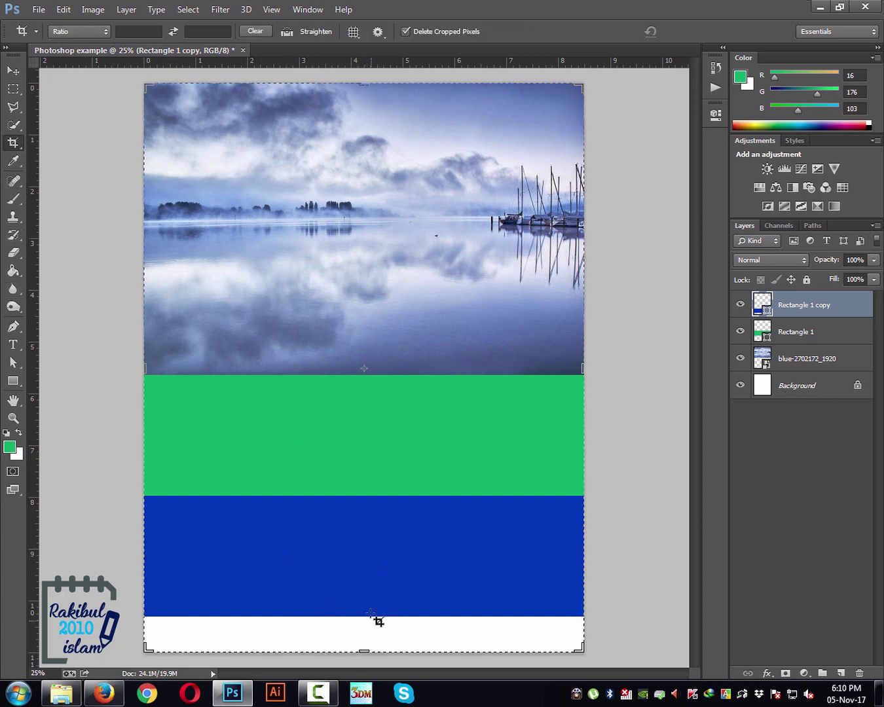
{"action": "left_click", "coordinate": [367, 487]}
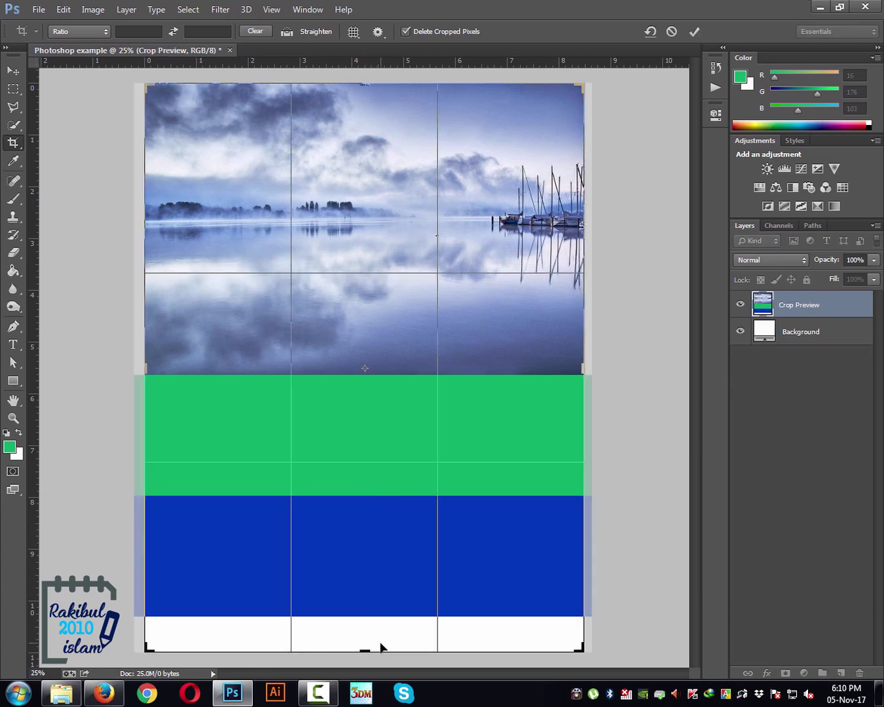
{"action": "key", "text": "Escape"}
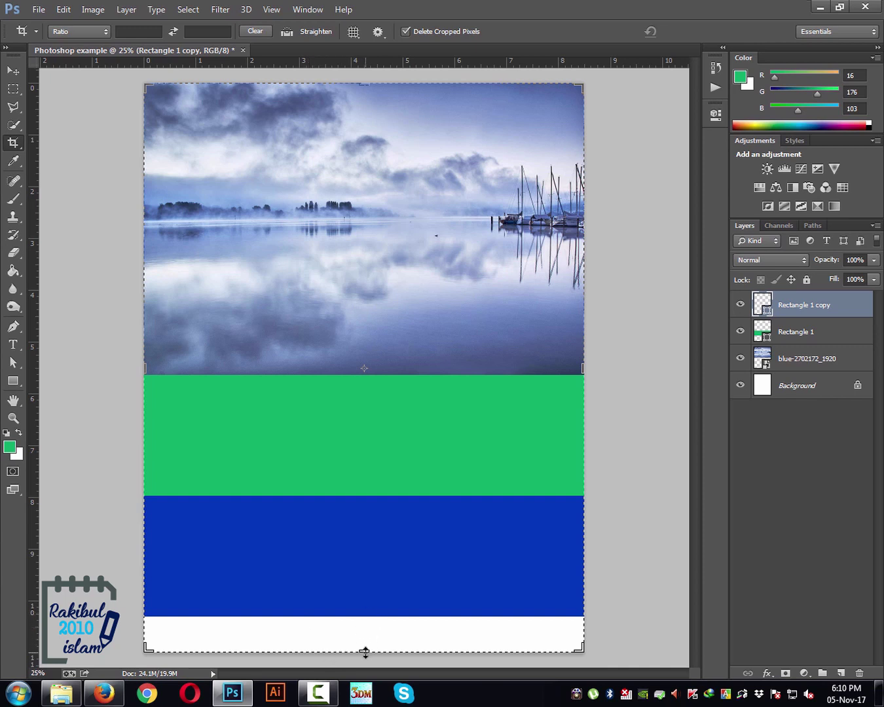
{"action": "left_click_drag", "start_coordinate": [366, 653], "coordinate": [366, 635]}
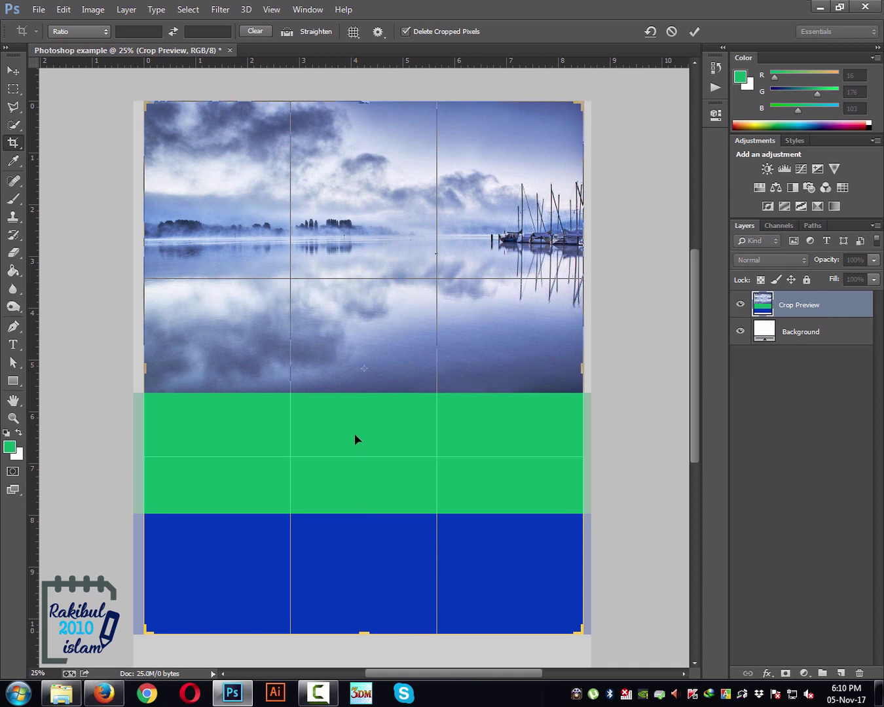
{"action": "key", "text": "Return"}
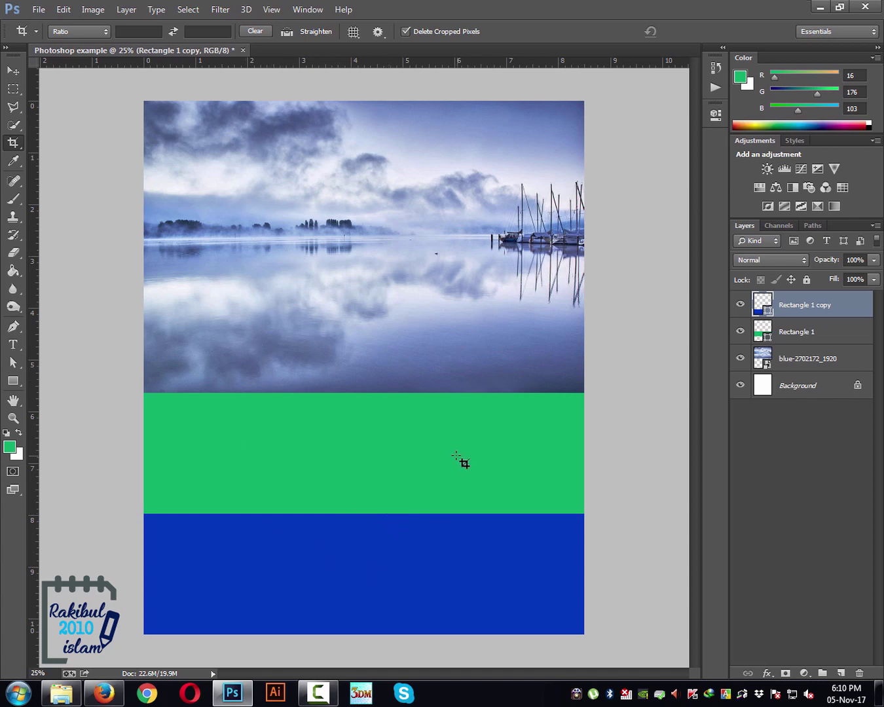
{"action": "left_click", "coordinate": [39, 11]}
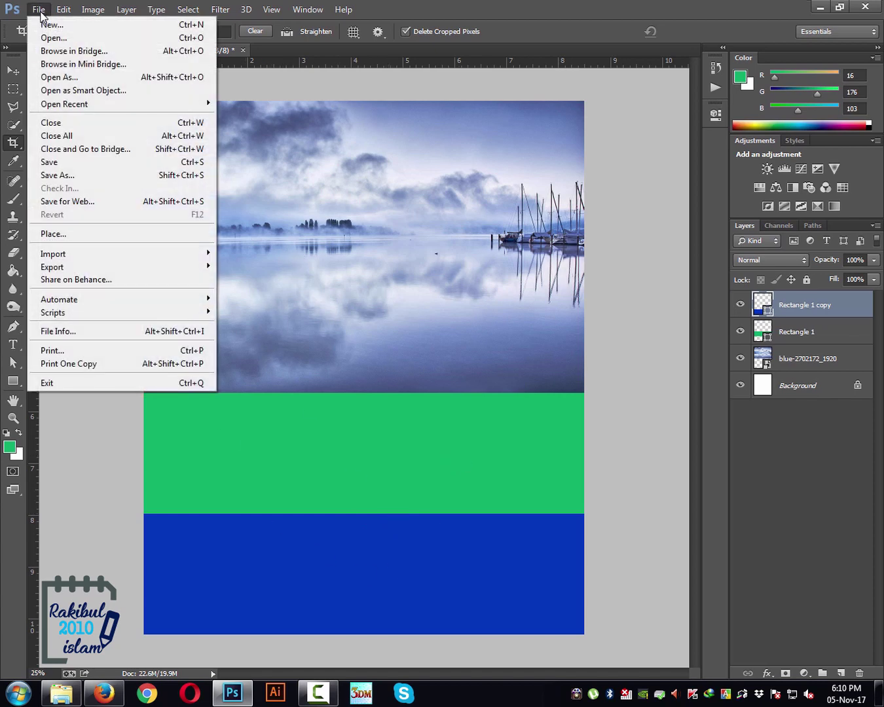
{"action": "left_click", "coordinate": [74, 175]}
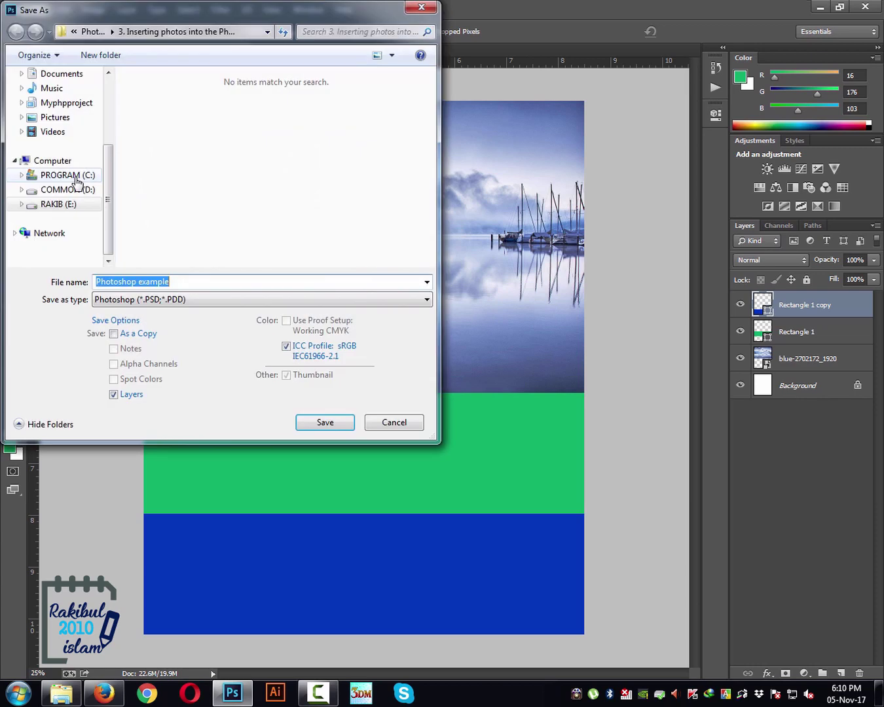
{"action": "left_click", "coordinate": [387, 423]}
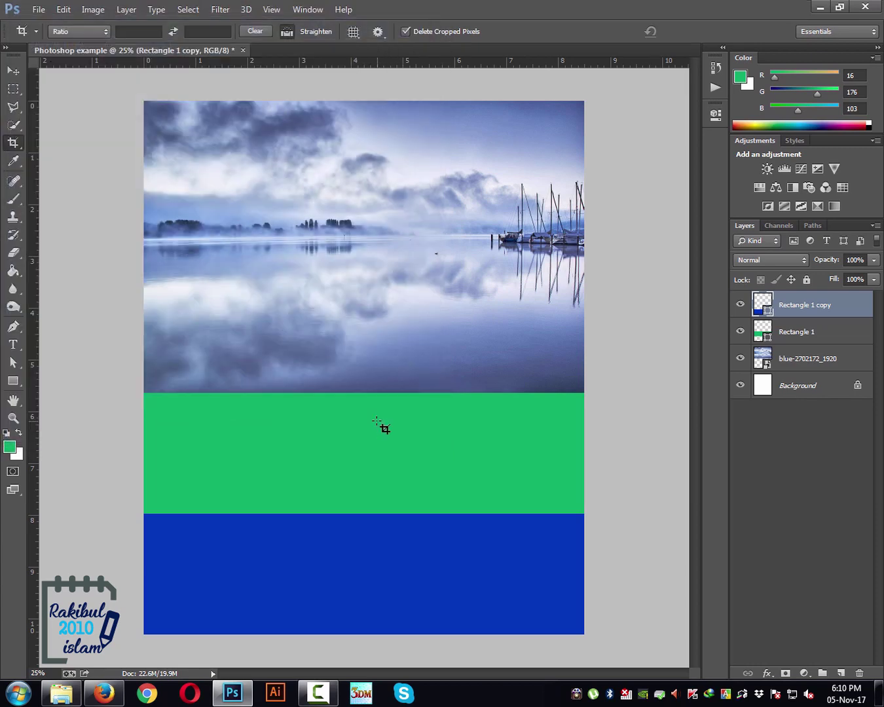
Save the document as Photoshop example in Photoshop PSD format with layers included.
{"action": "key", "text": "ctrl+shift+s"}
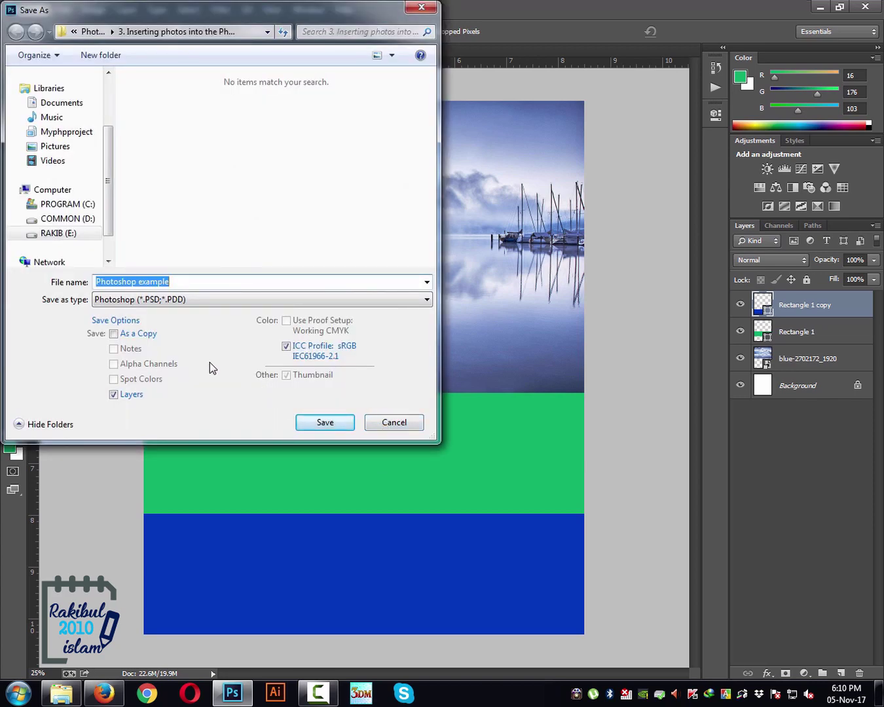
{"action": "left_click", "coordinate": [180, 283]}
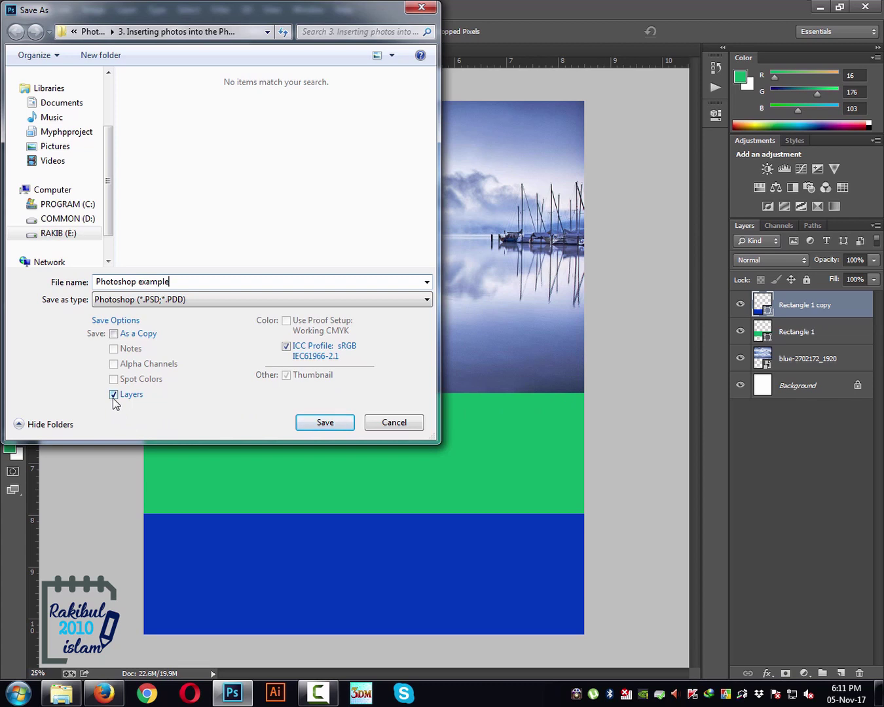
{"action": "left_click", "coordinate": [321, 425]}
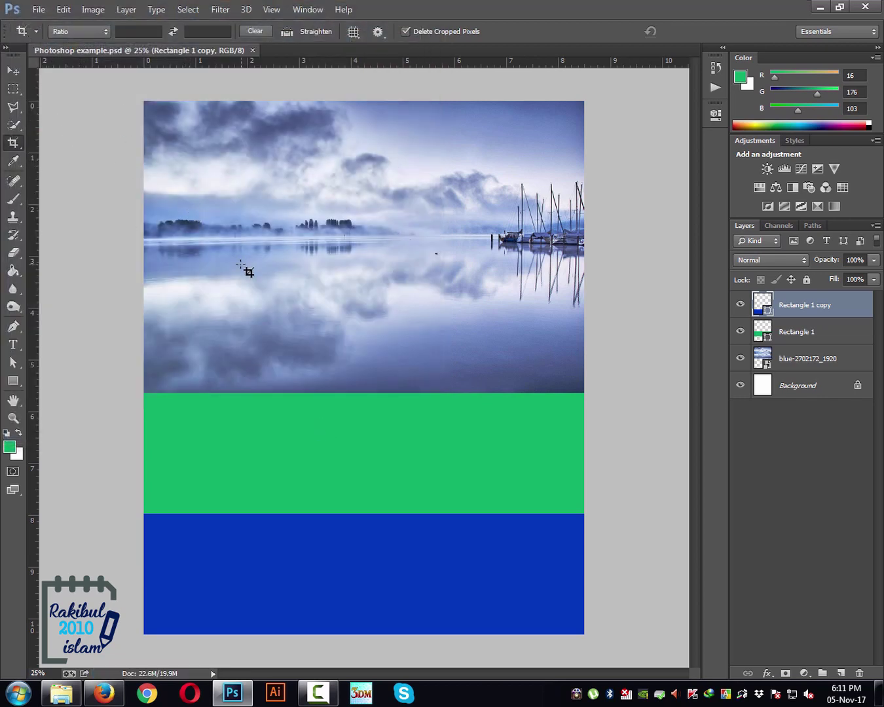
Start saving a copy of the document as Photoshop example in JPEG format, up to the JPEG options.
{"action": "left_click", "coordinate": [38, 10]}
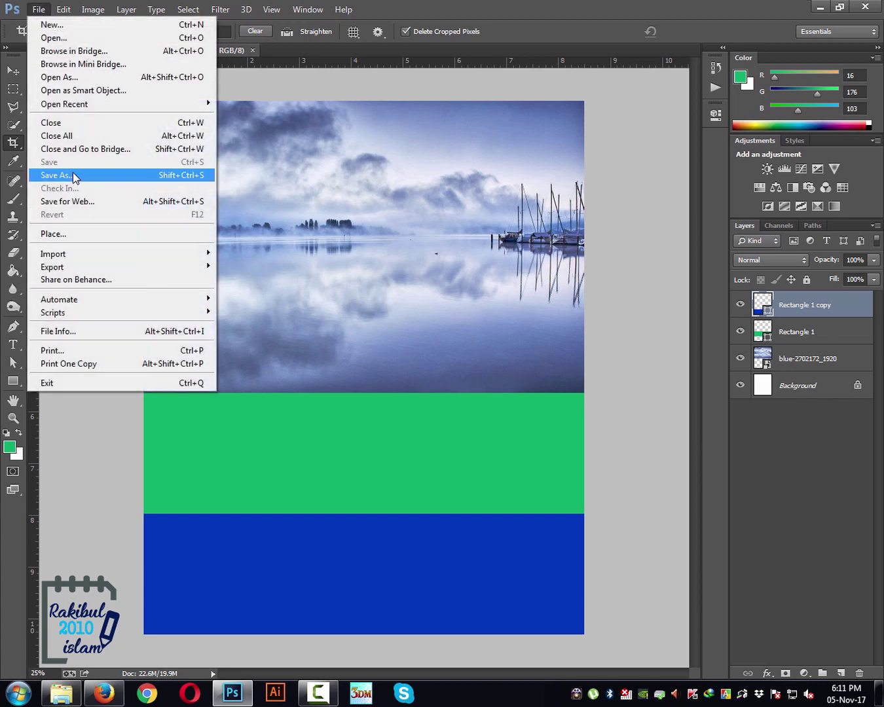
{"action": "left_click", "coordinate": [73, 175]}
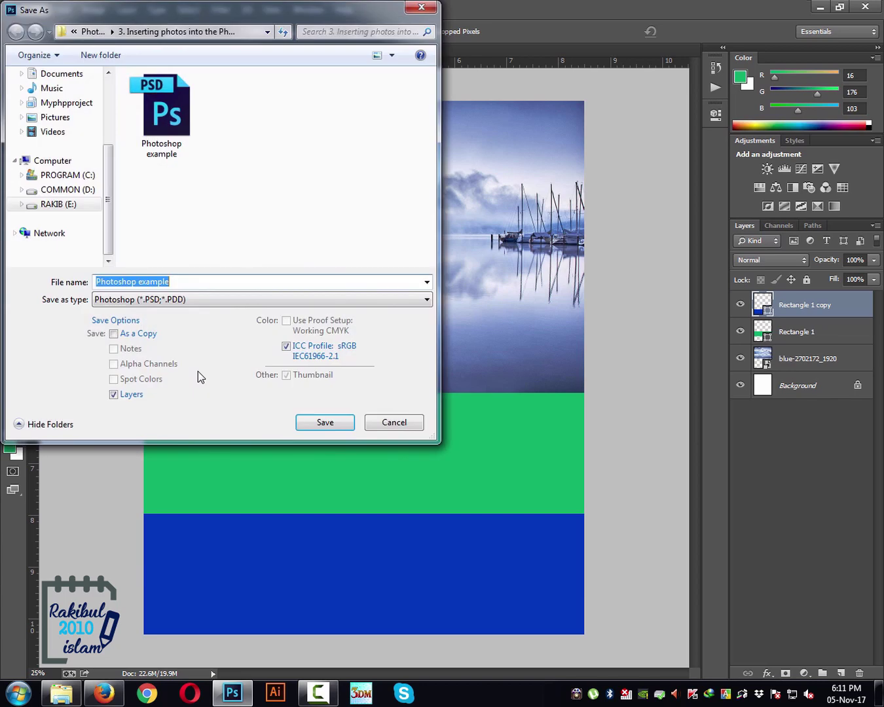
{"action": "left_click", "coordinate": [197, 299]}
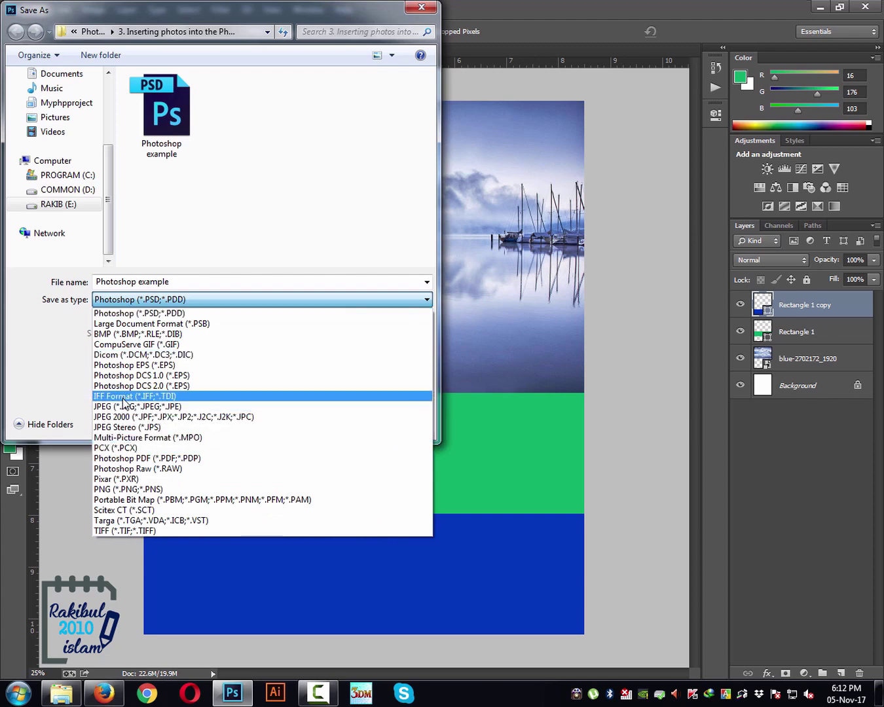
{"action": "left_click", "coordinate": [55, 383]}
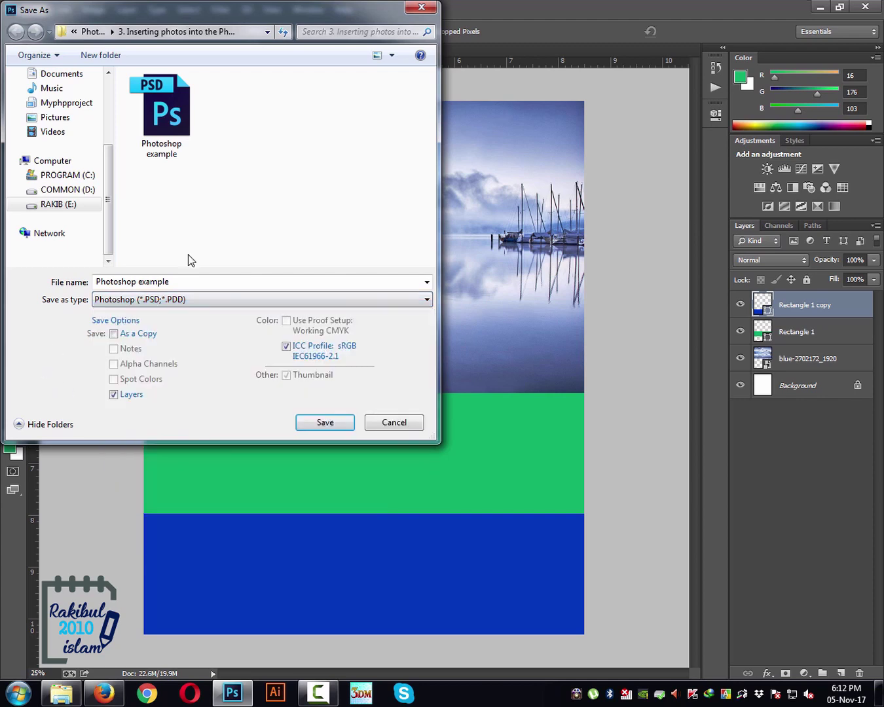
{"action": "left_click", "coordinate": [171, 301]}
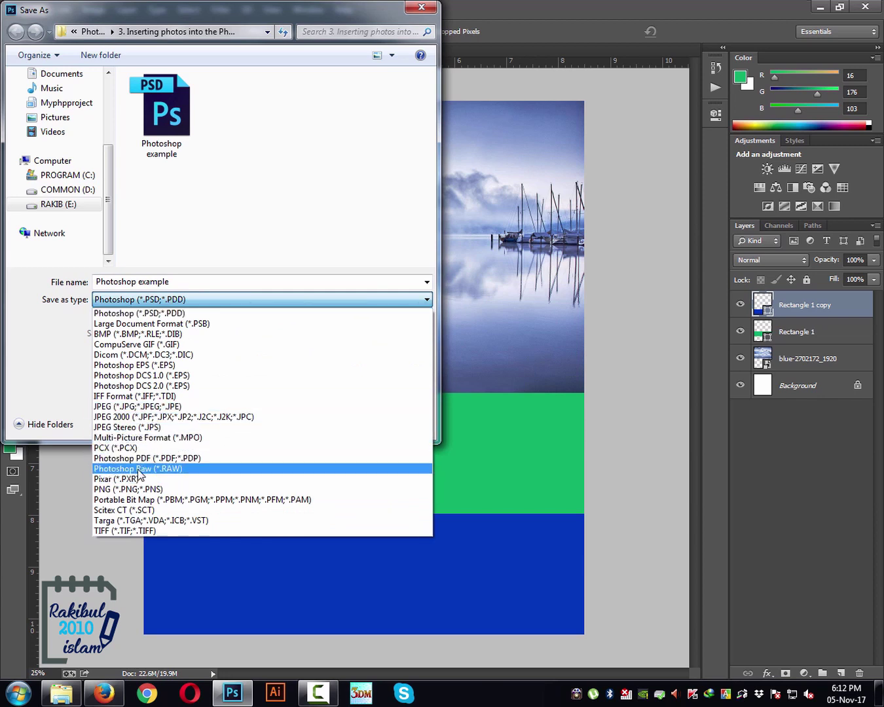
{"action": "left_click", "coordinate": [135, 408]}
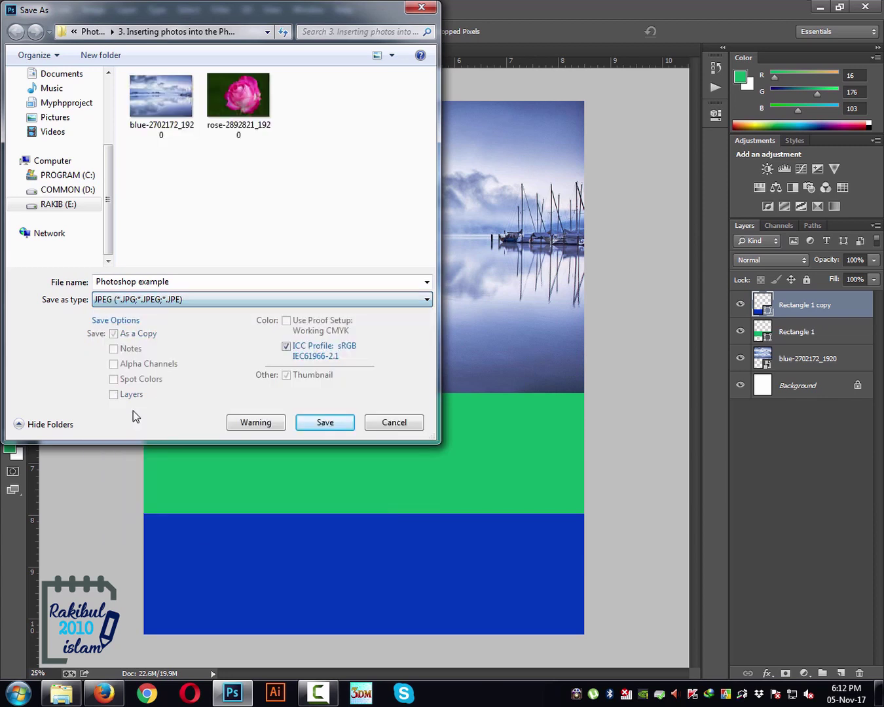
{"action": "left_click", "coordinate": [323, 423]}
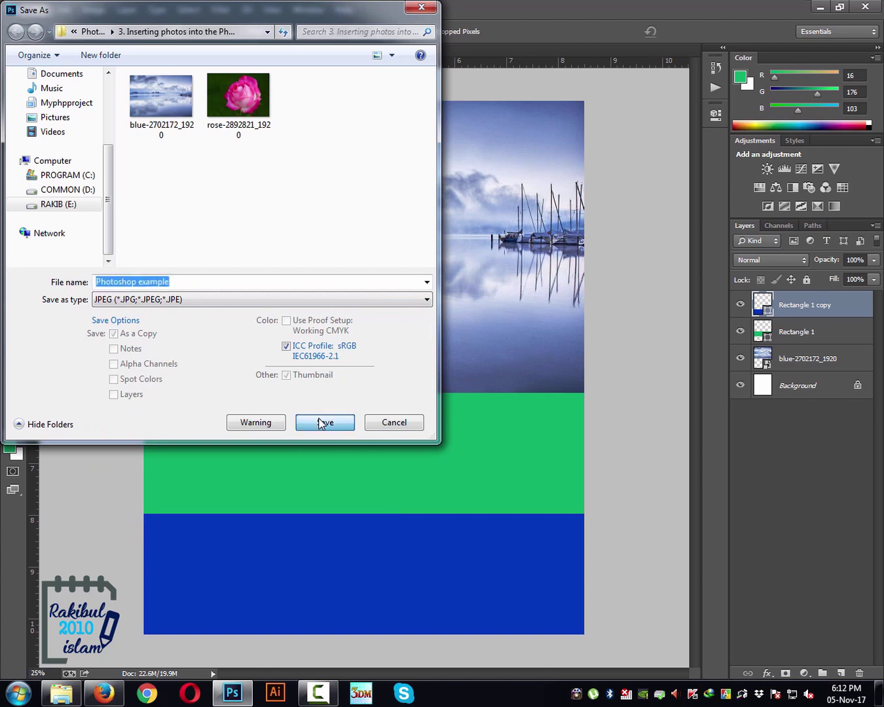
{"action": "left_click_drag", "start_coordinate": [459, 102], "coordinate": [313, 199]}
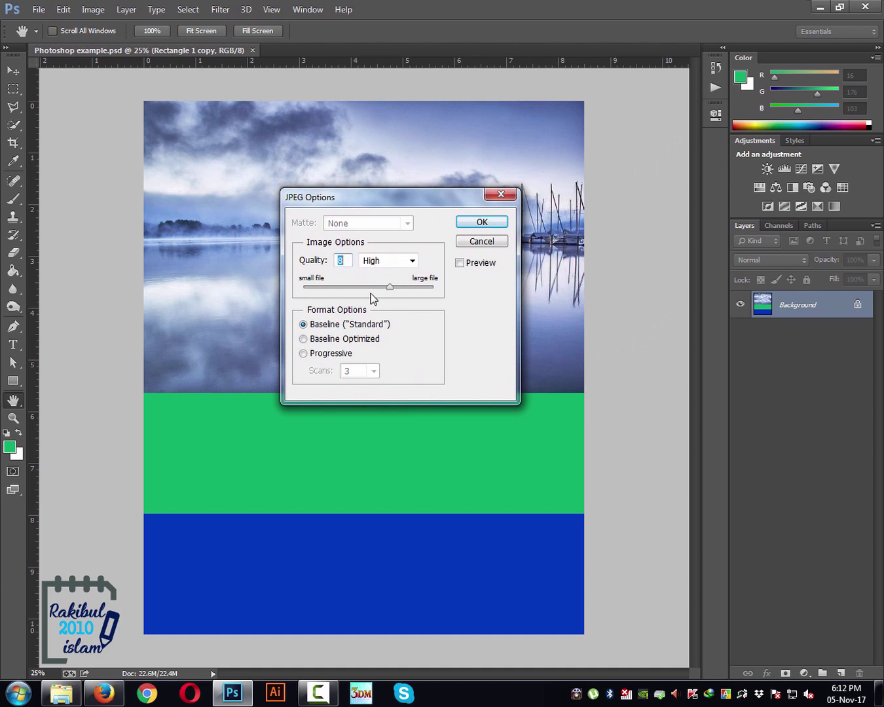
Raise the JPEG quality to Maximum at level 12.
{"action": "left_click", "coordinate": [412, 260]}
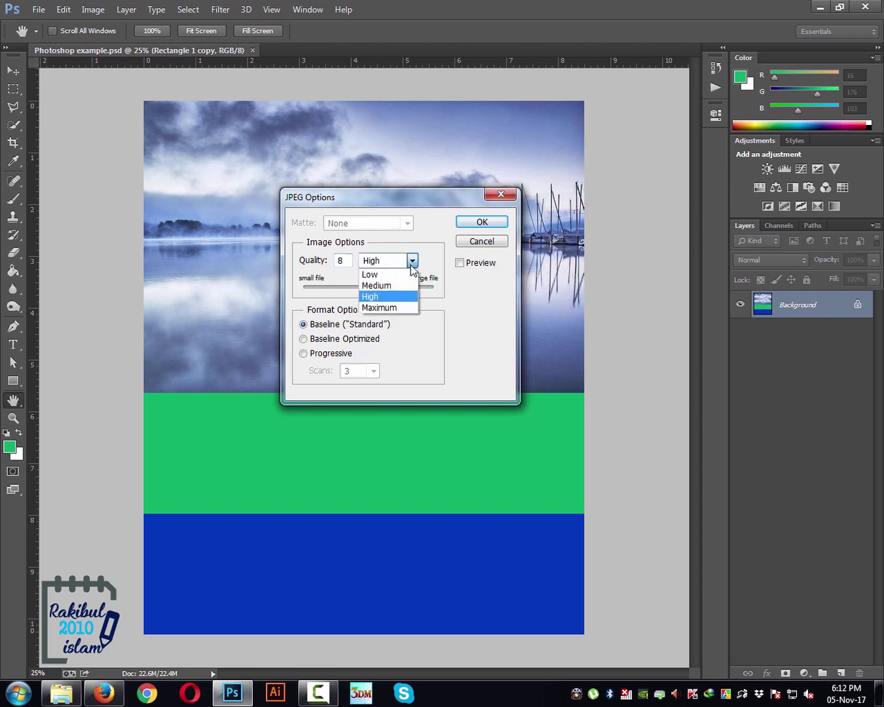
{"action": "left_click", "coordinate": [383, 308]}
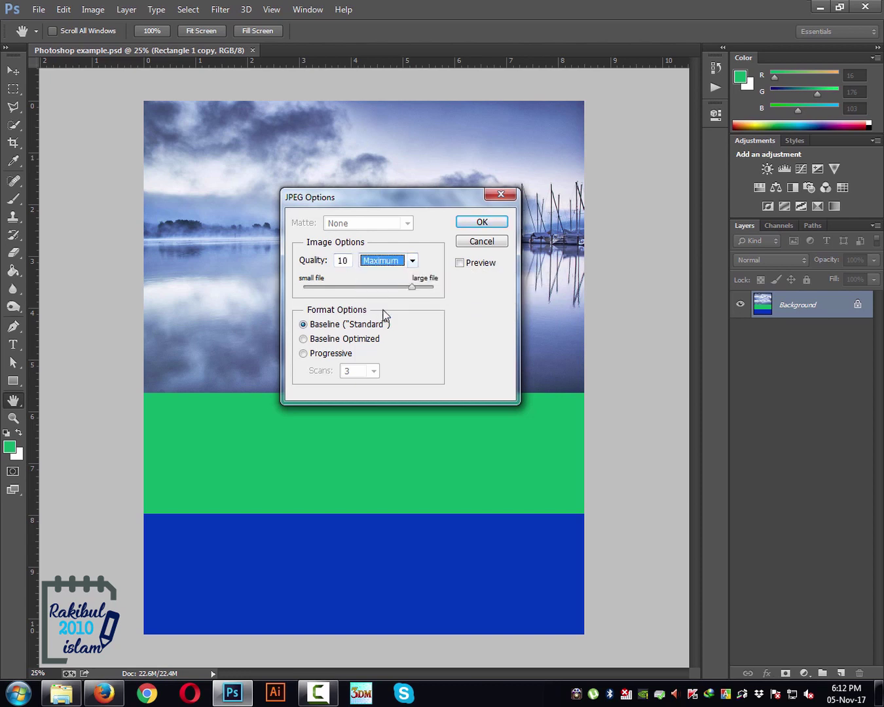
{"action": "left_click", "coordinate": [411, 261]}
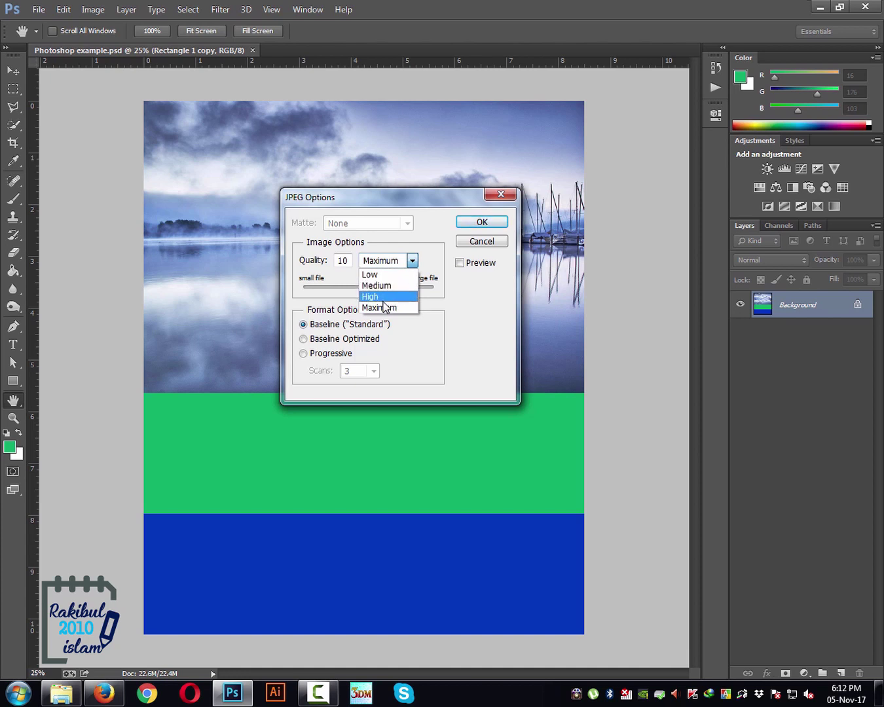
{"action": "left_click", "coordinate": [420, 294]}
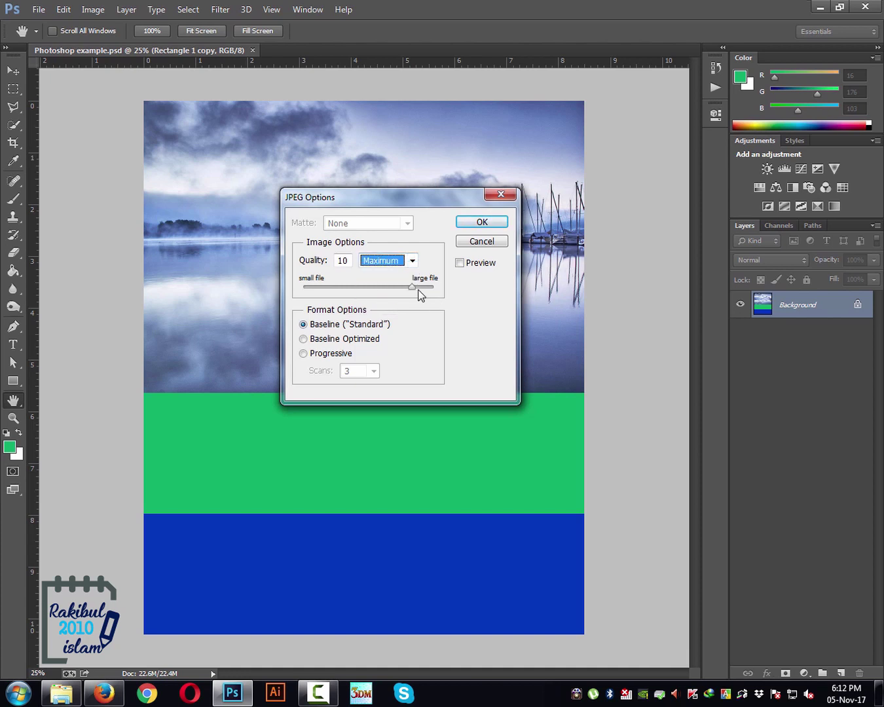
{"action": "left_click_drag", "start_coordinate": [412, 288], "coordinate": [440, 288]}
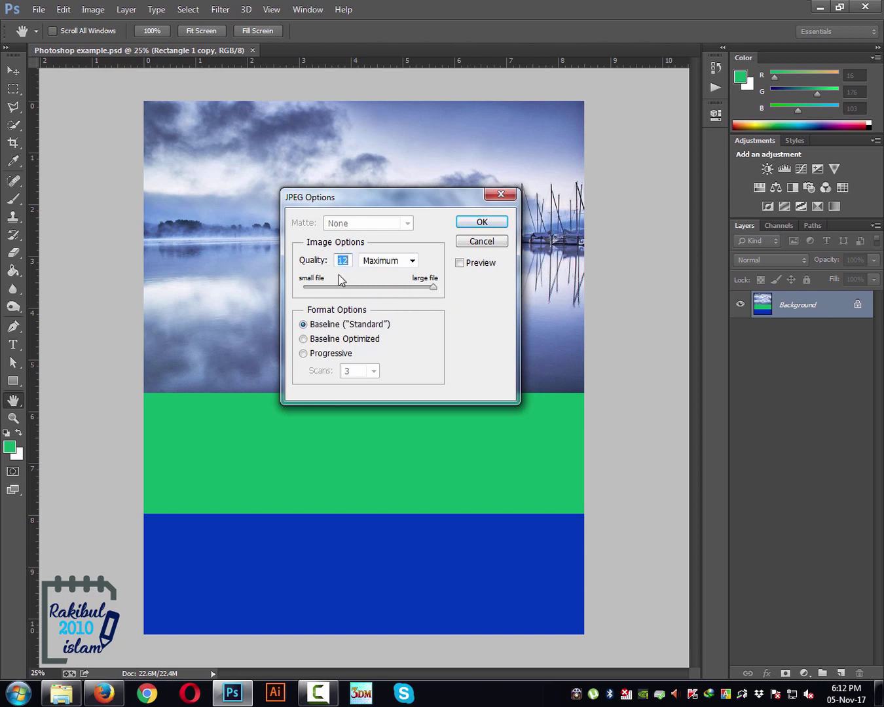
Set the JPEG quality to High, level 8, and finish saving the image.
{"action": "left_click", "coordinate": [386, 262]}
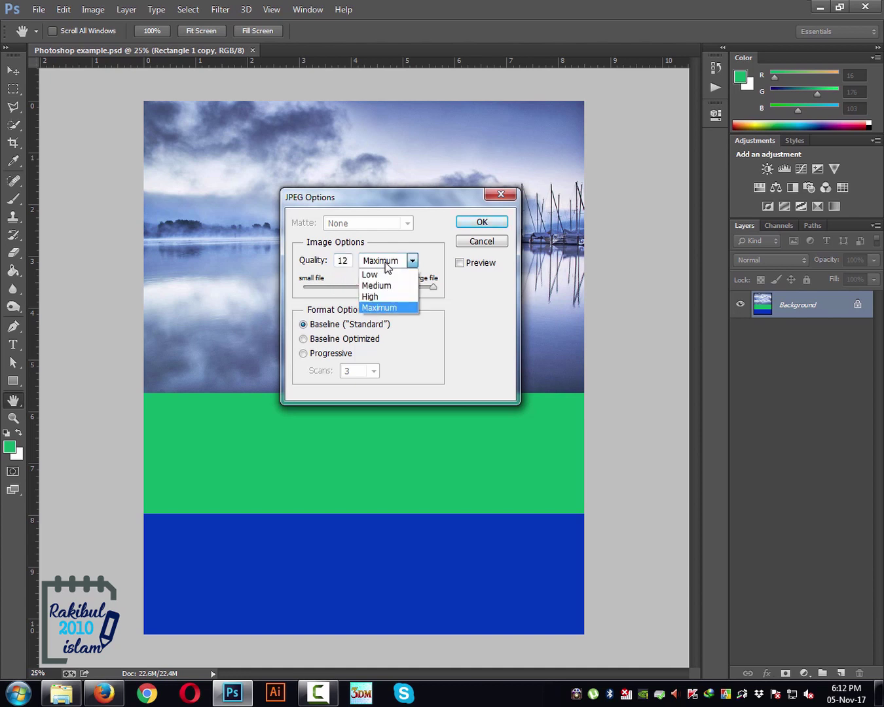
{"action": "left_click", "coordinate": [380, 298]}
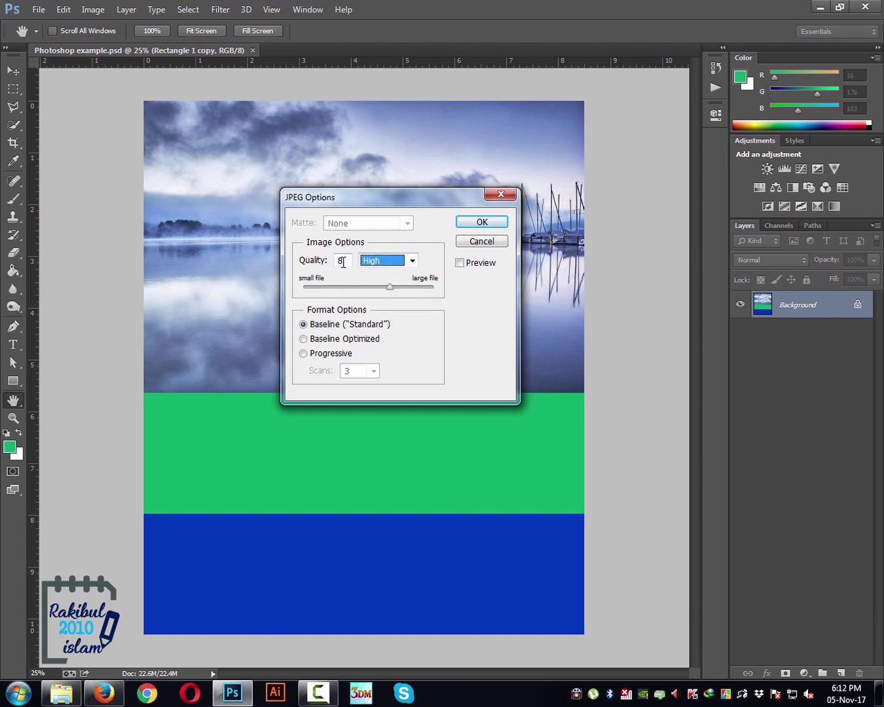
{"action": "left_click", "coordinate": [344, 262]}
{"action": "left_click_drag", "start_coordinate": [346, 262], "coordinate": [324, 263]}
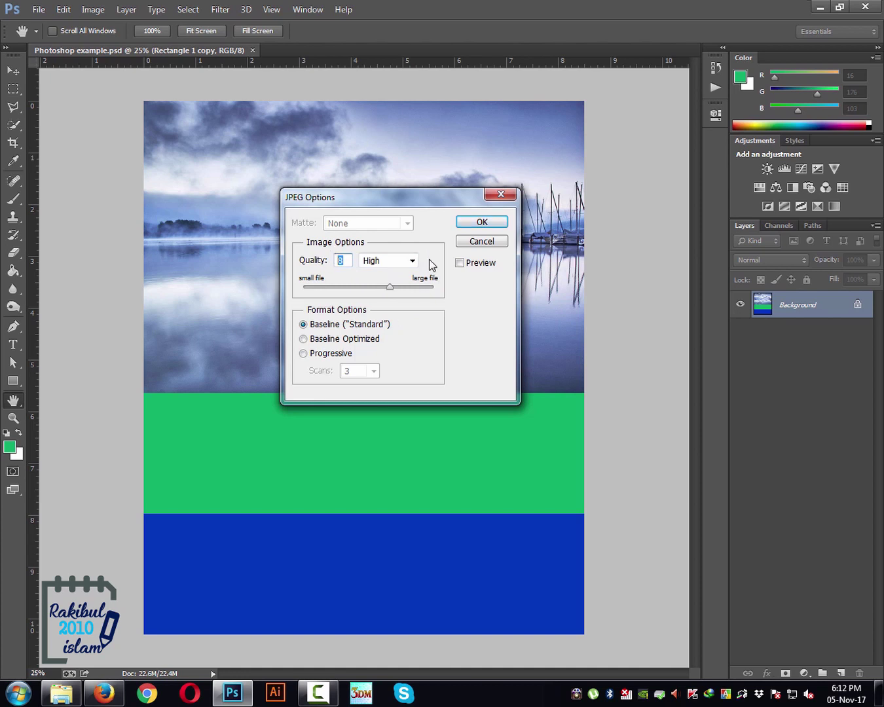
{"action": "left_click", "coordinate": [482, 223]}
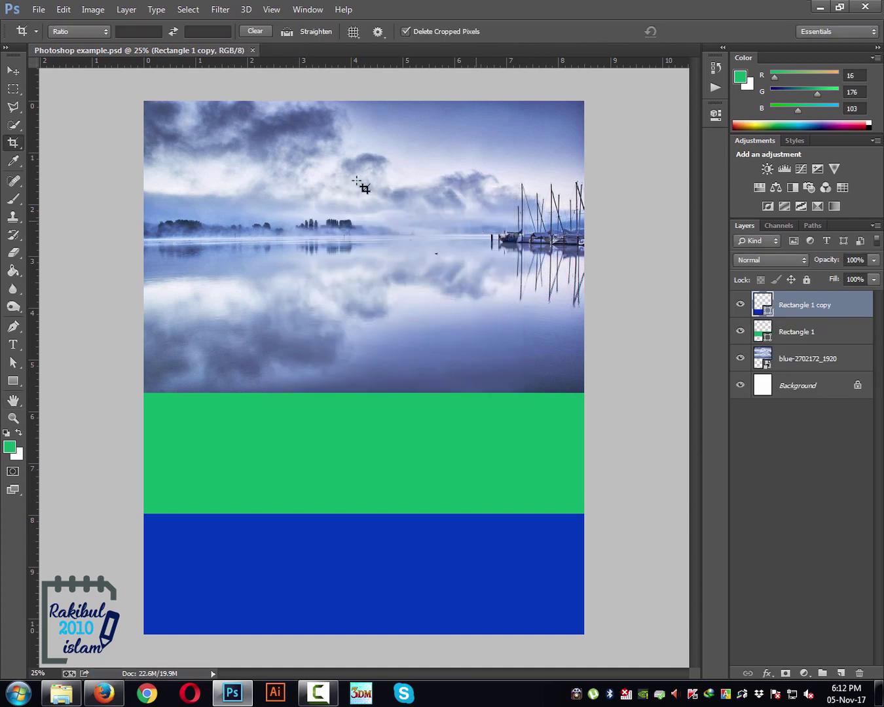
Switch to Windows Explorer, view the saved Photoshop example JPEG, and close the image viewer.
{"action": "left_click", "coordinate": [61, 693]}
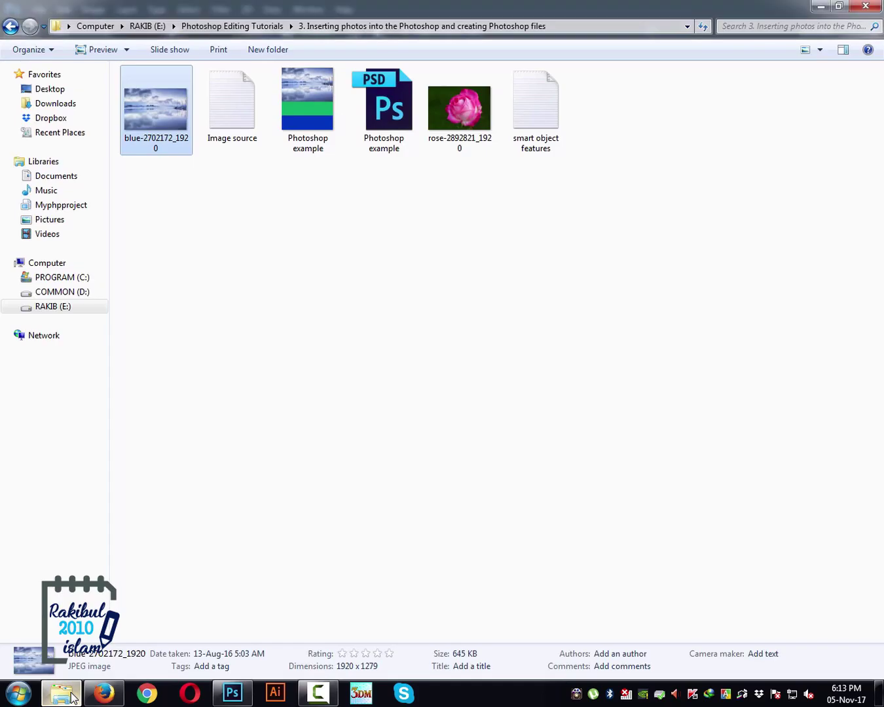
{"action": "left_click", "coordinate": [318, 183]}
{"action": "left_click", "coordinate": [314, 125]}
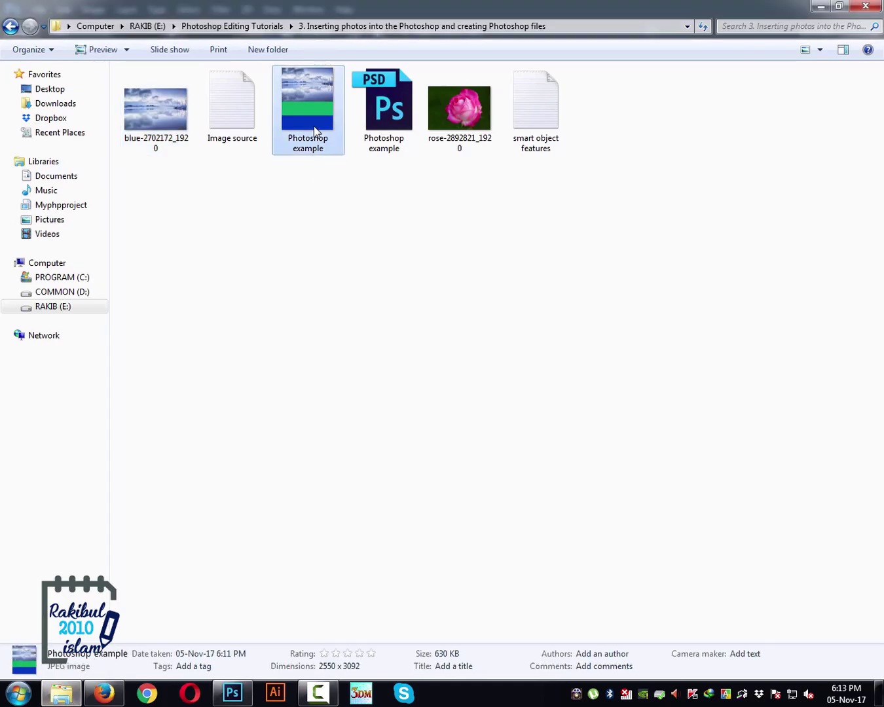
{"action": "double_click", "coordinate": [313, 126]}
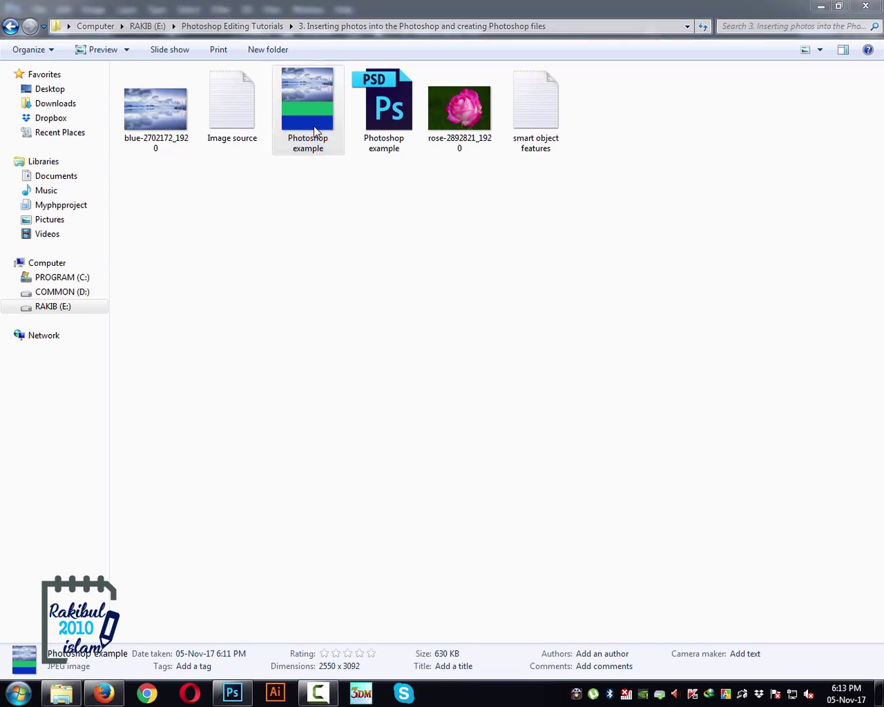
{"action": "left_click", "coordinate": [866, 7]}
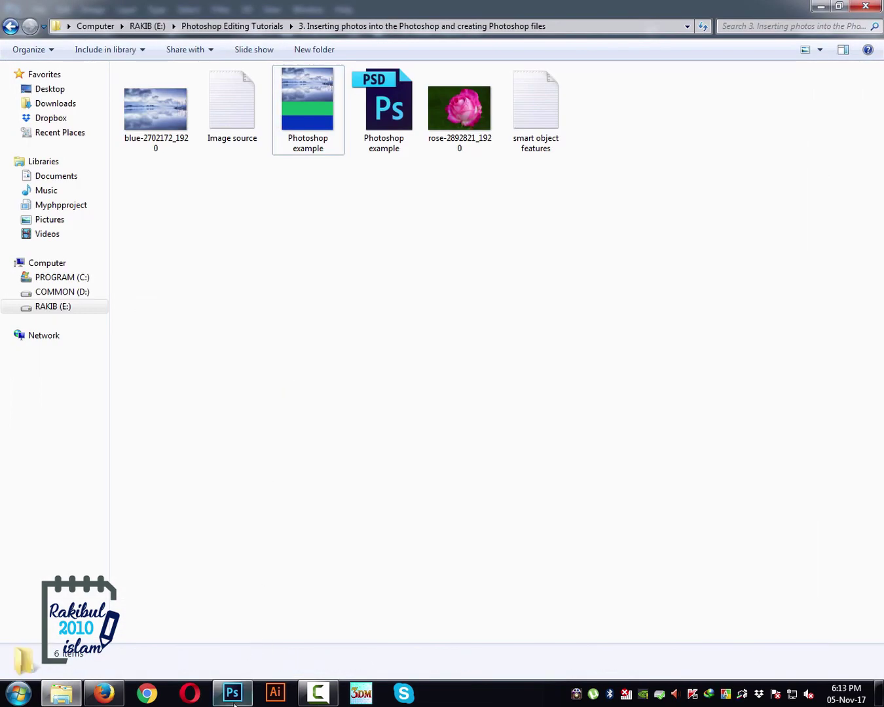
Switch back to Photoshop and close the Photoshop example.psd document.
{"action": "left_click", "coordinate": [231, 701]}
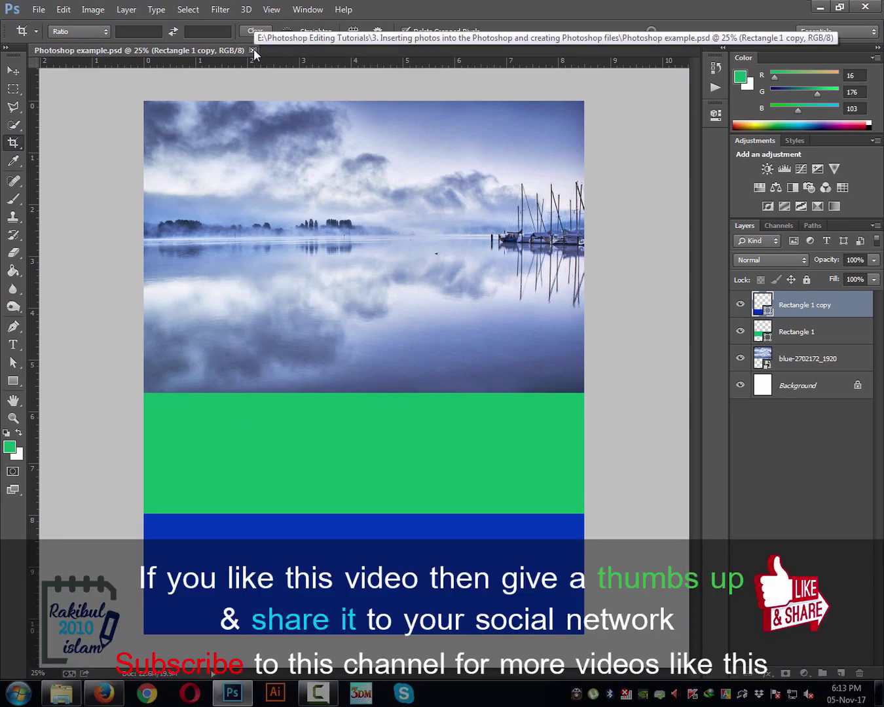
{"action": "left_click", "coordinate": [253, 50]}
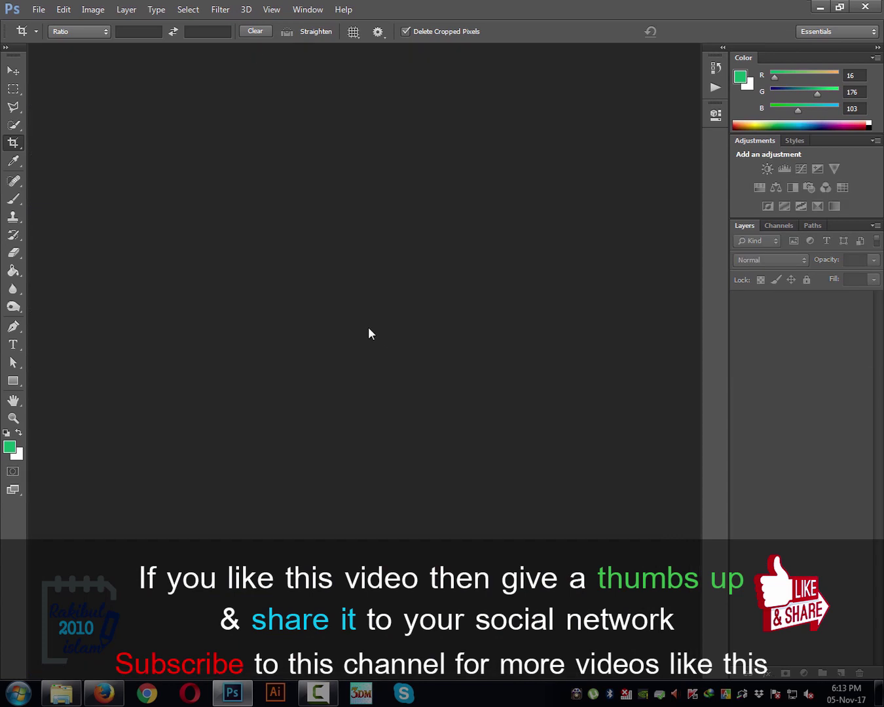